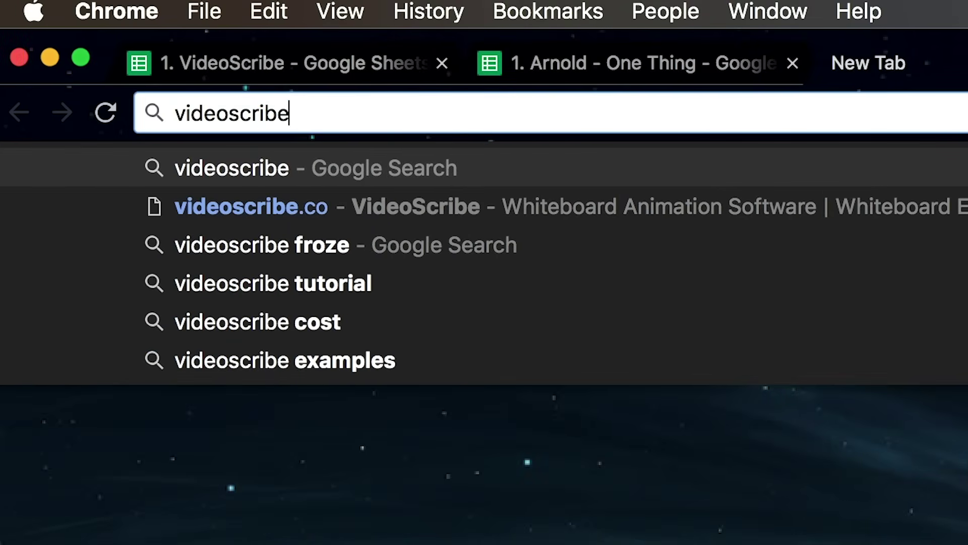
Open the videoscribe.co website and go to its purchase page
{"action": "key", "text": "Down"}
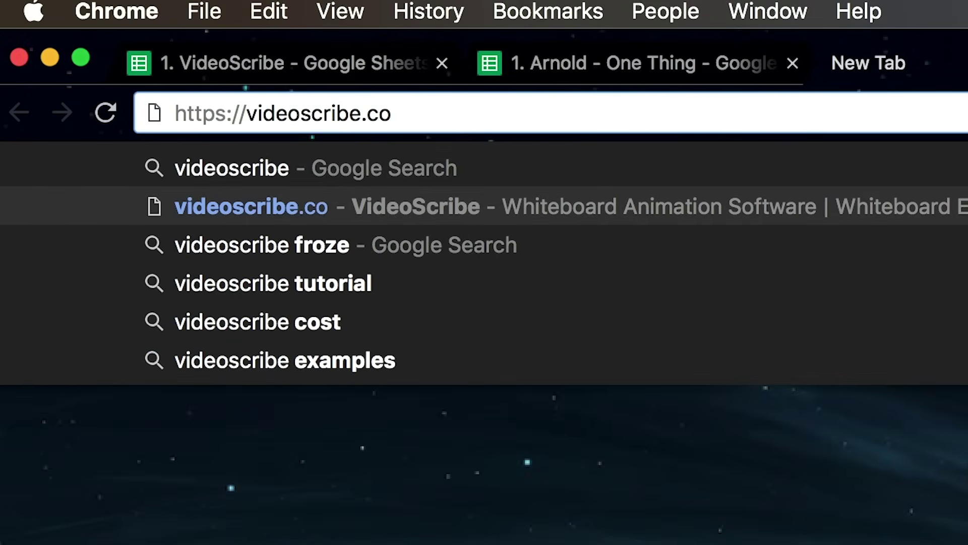
{"action": "key", "text": "Return"}
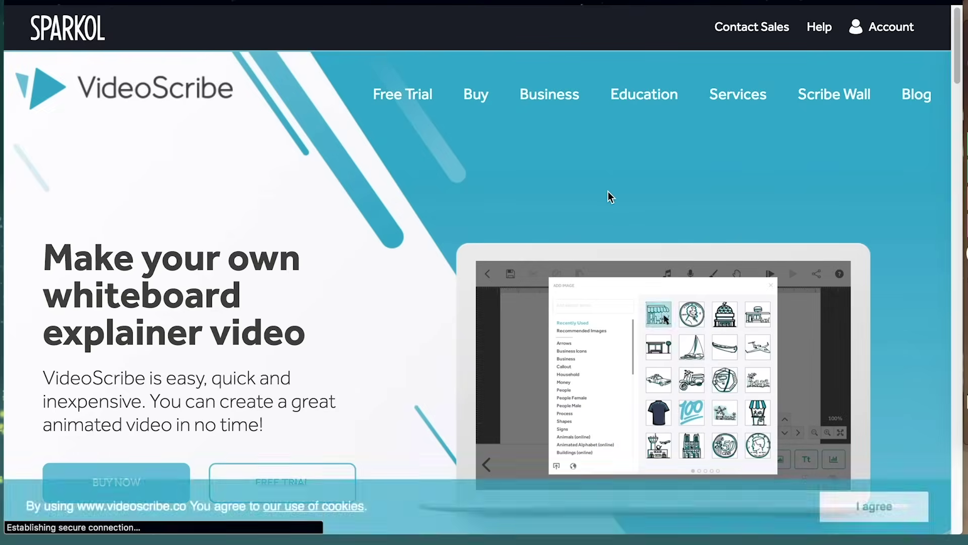
{"action": "scroll", "coordinate": [607, 192], "scroll_direction": "down", "scroll_amount": 3}
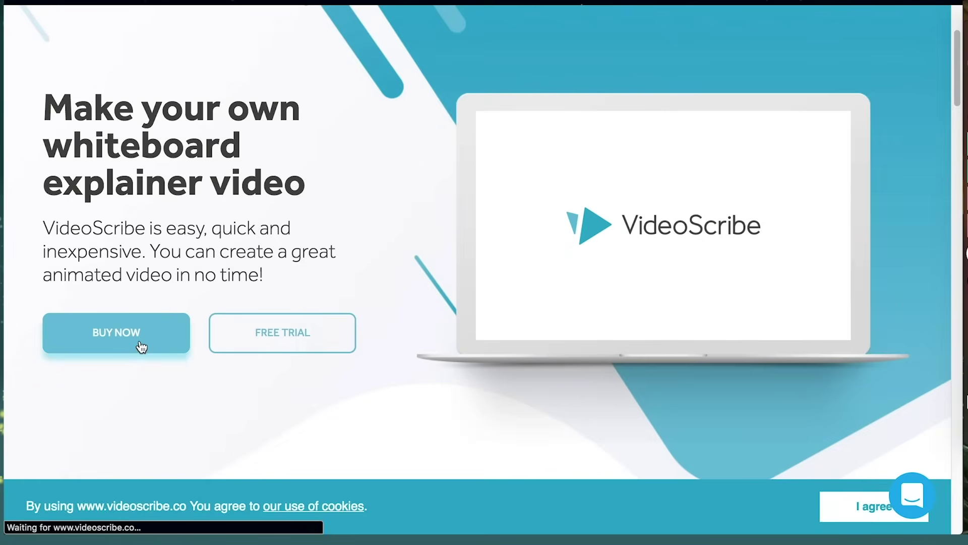
{"action": "left_click", "coordinate": [142, 347]}
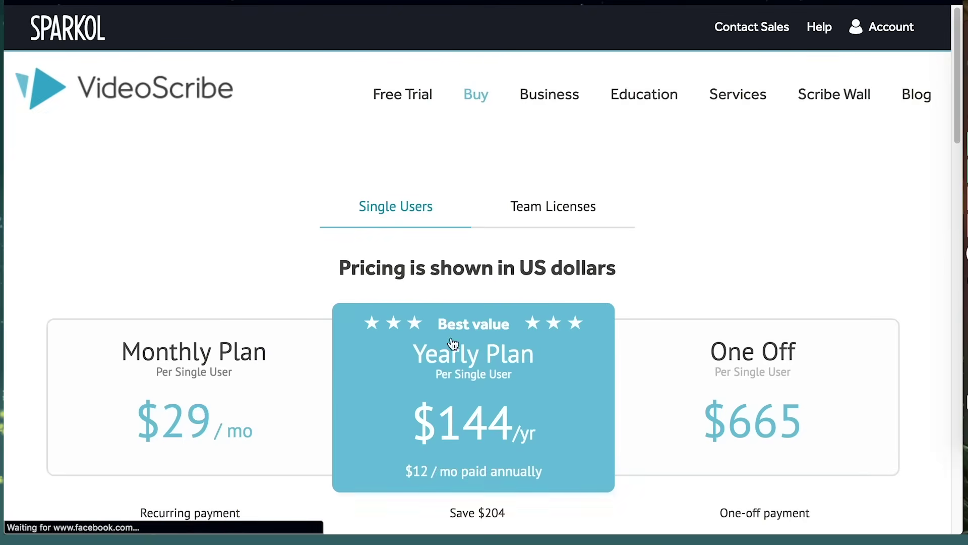
Examine the single-user pricing plans and the Free versus Pro feature comparison
{"action": "scroll", "coordinate": [523, 432], "scroll_direction": "down", "scroll_amount": 4}
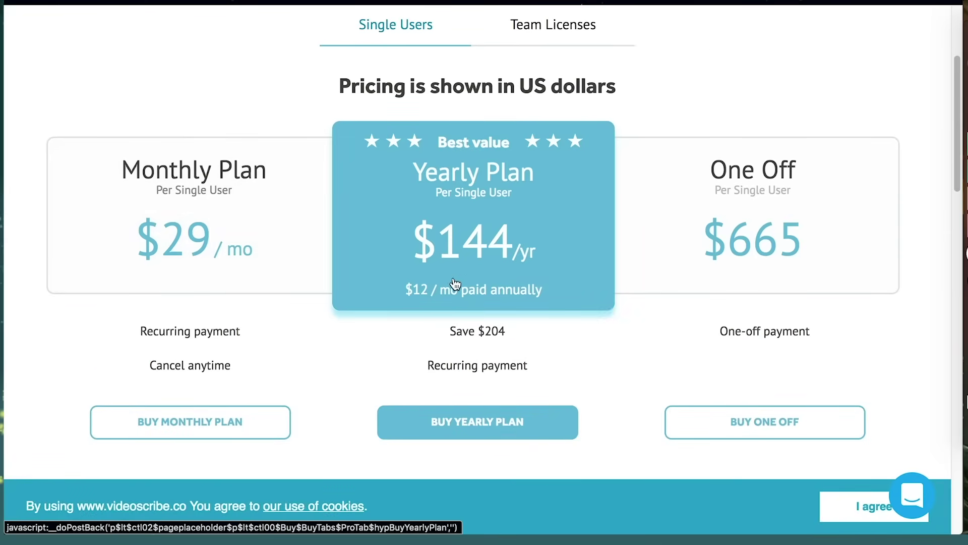
{"action": "scroll", "coordinate": [486, 334], "scroll_direction": "down", "scroll_amount": 12}
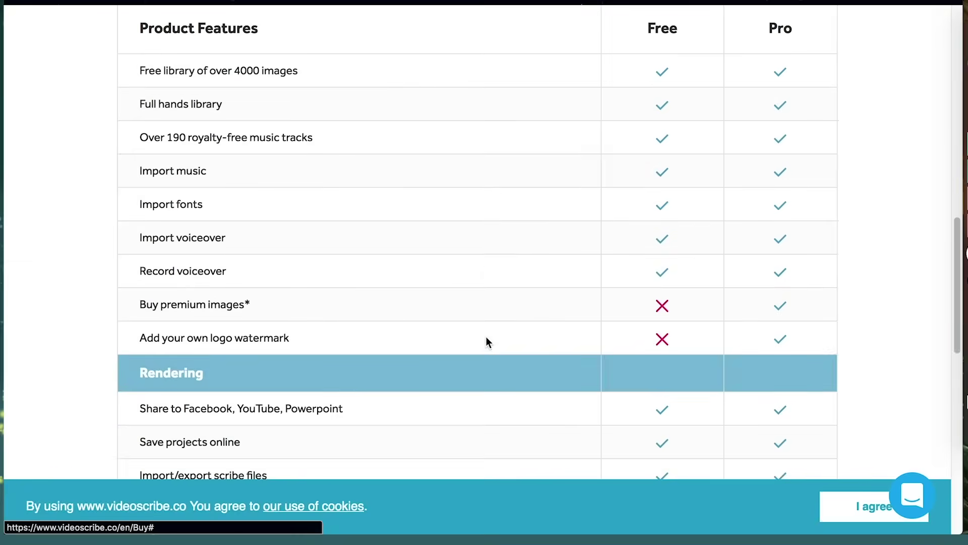
{"action": "scroll", "coordinate": [485, 345], "scroll_direction": "up", "scroll_amount": 1}
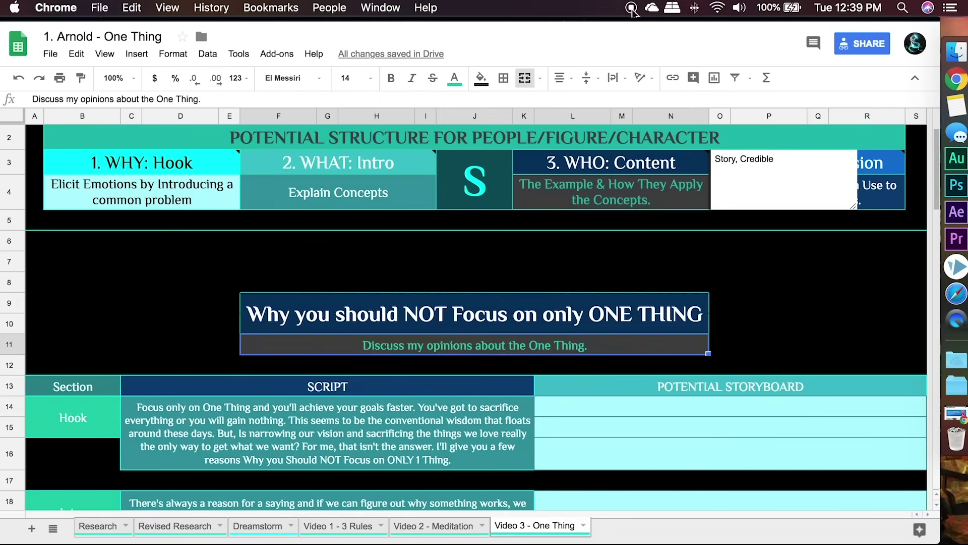
Read through the script in the Video 3 - One Thing sheet of the Google spreadsheet
{"action": "scroll", "coordinate": [695, 263], "scroll_direction": "down", "scroll_amount": 15}
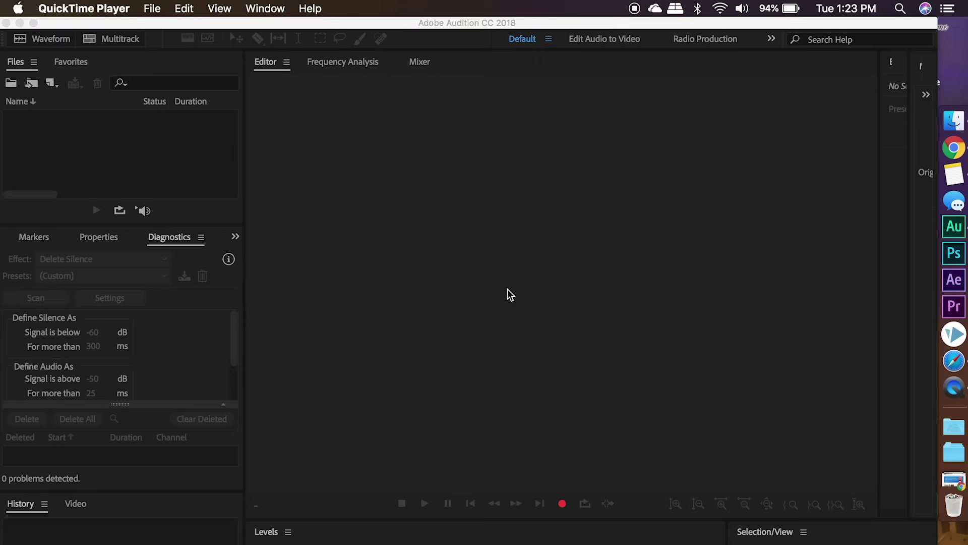
Switch to Adobe Audition and create a 44100 Hz stereo audio file with 32-bit float depth
{"action": "left_click", "coordinate": [509, 296]}
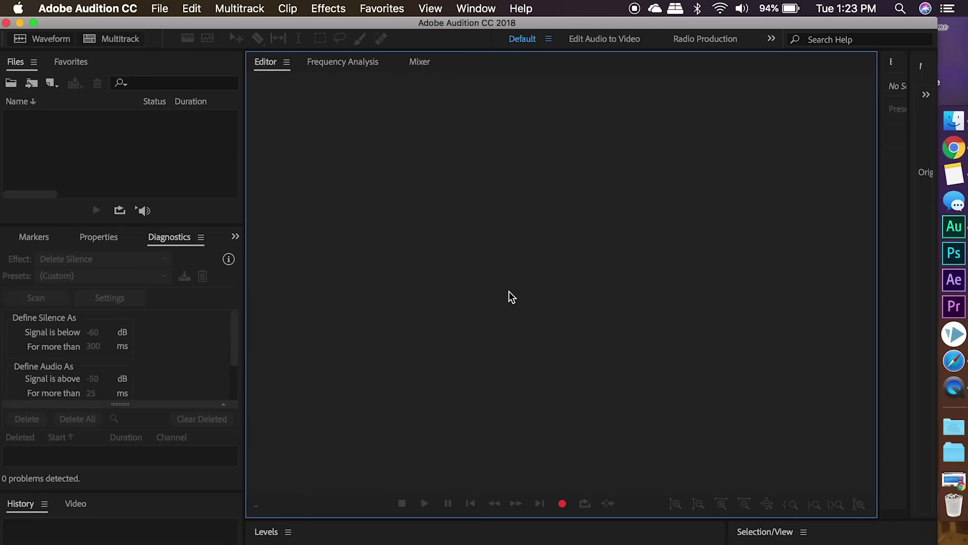
{"action": "left_click", "coordinate": [160, 8]}
{"action": "left_click", "coordinate": [401, 47]}
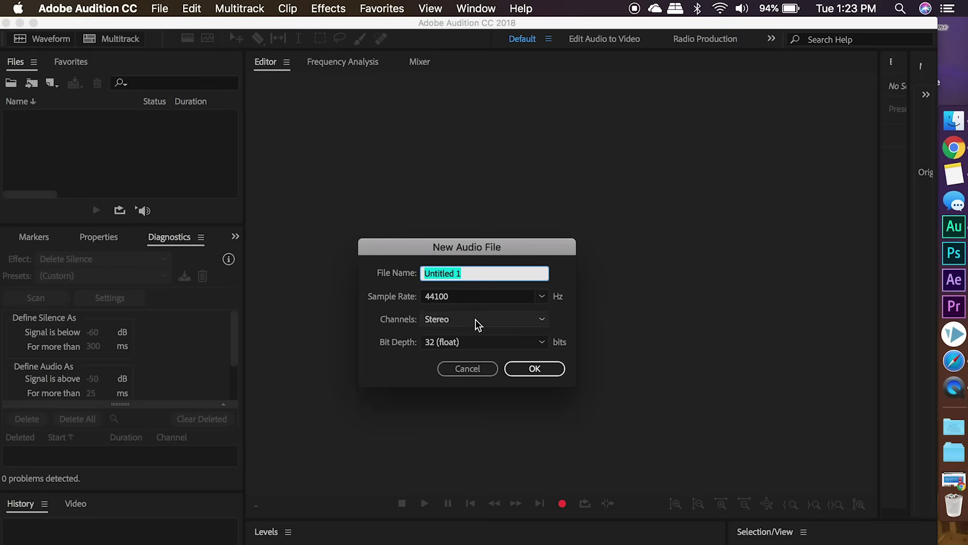
{"action": "left_click", "coordinate": [535, 368]}
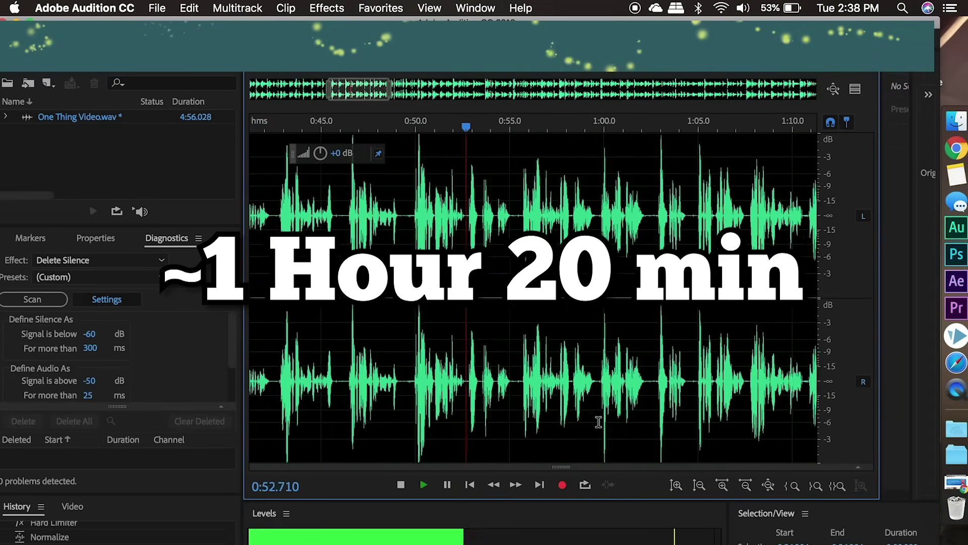
Delete unwanted sections from the One Thing Video.wav recording and save the file
{"action": "key", "text": "Delete"}
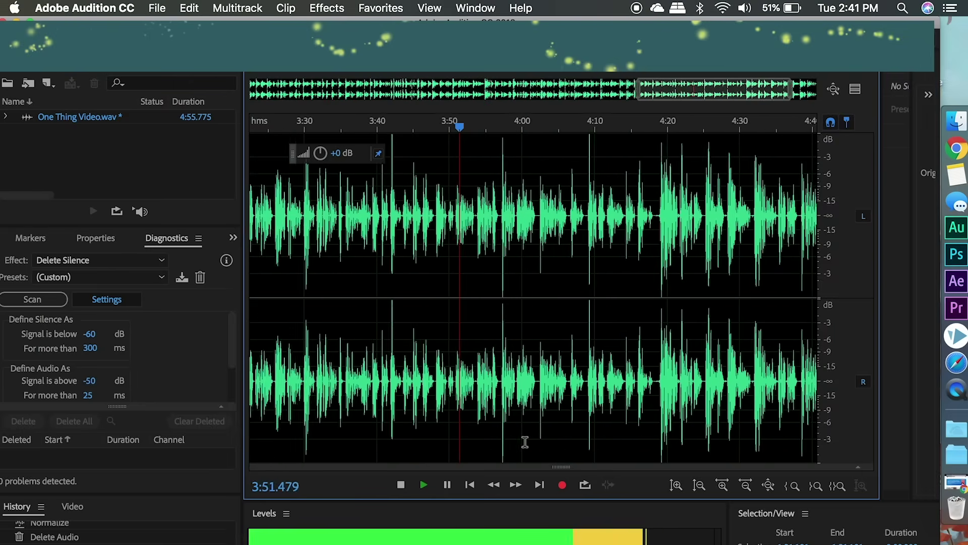
{"action": "key", "text": "Delete"}
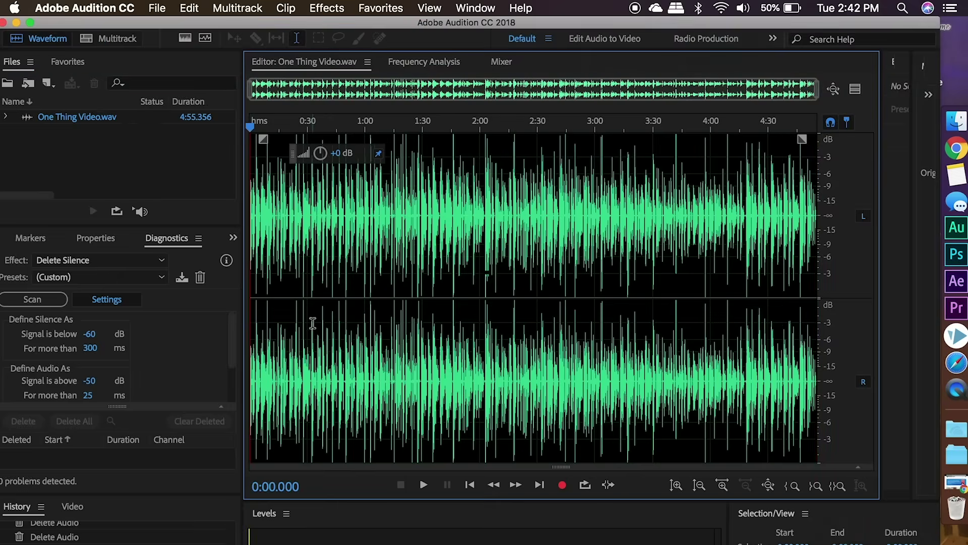
{"action": "key", "text": "super+shift+s"}
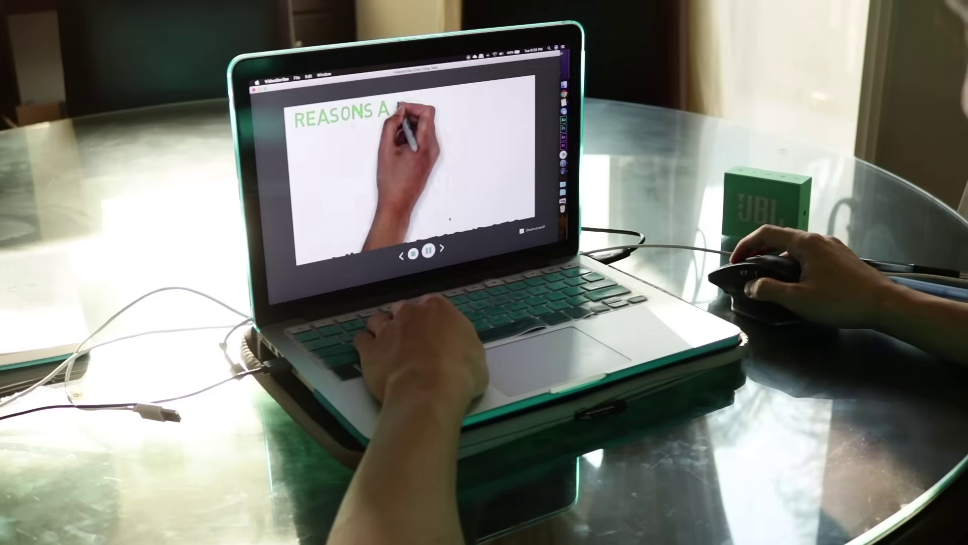
{"action": "left_click", "coordinate": [414, 254]}
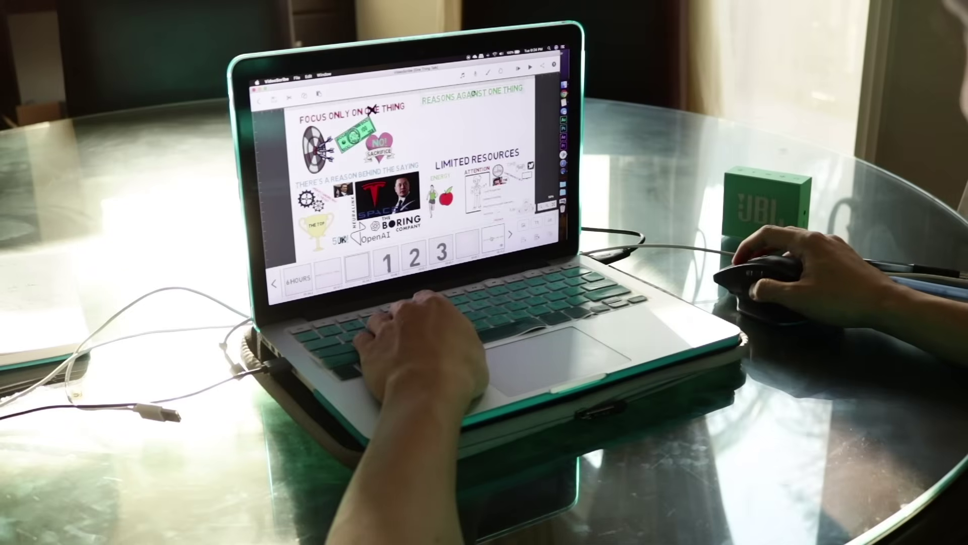
{"action": "left_click", "coordinate": [467, 245]}
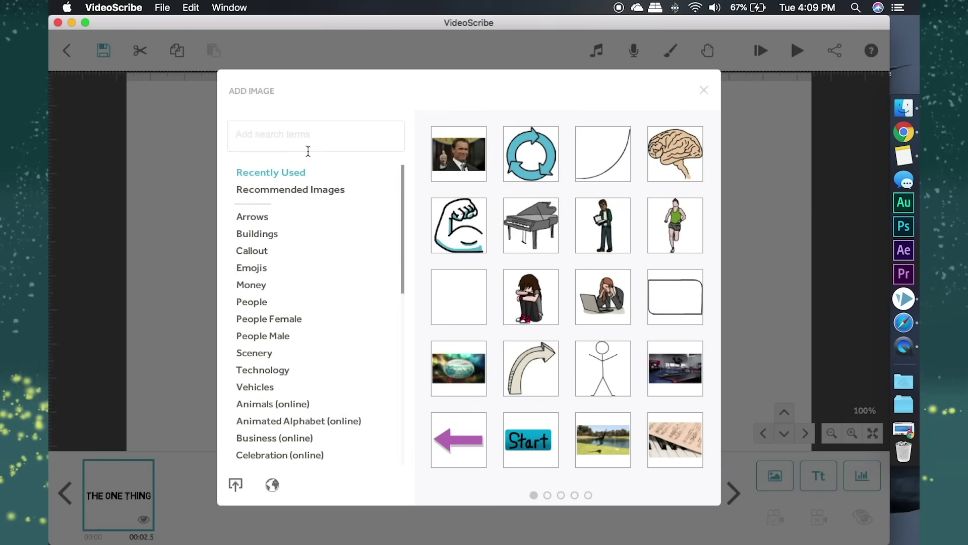
Add the meditating red-haired woman image from the People category to the VideoScribe canvas
{"action": "left_click", "coordinate": [252, 301]}
{"action": "left_click", "coordinate": [551, 496]}
{"action": "left_click", "coordinate": [603, 368]}
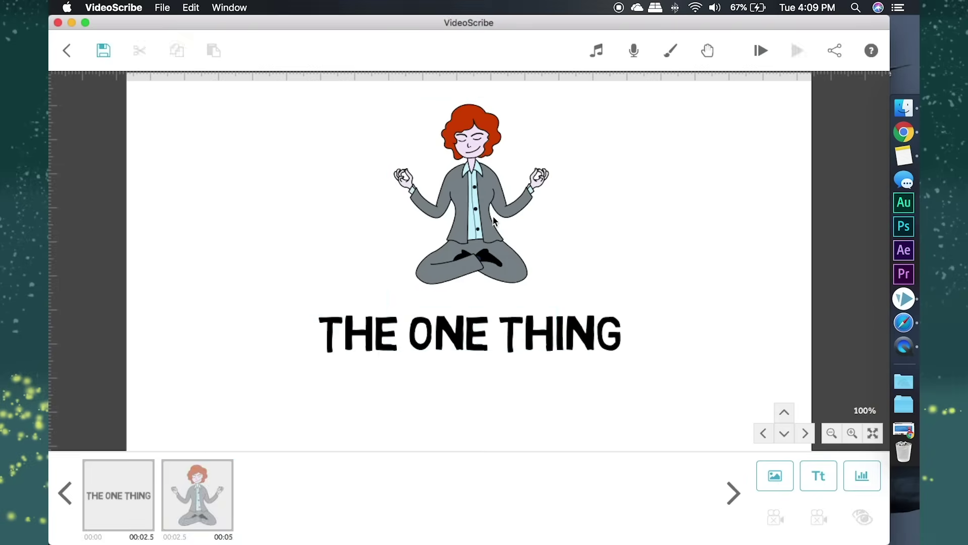
Preview the scribe from the start and from the meditating woman element
{"action": "left_click", "coordinate": [756, 60]}
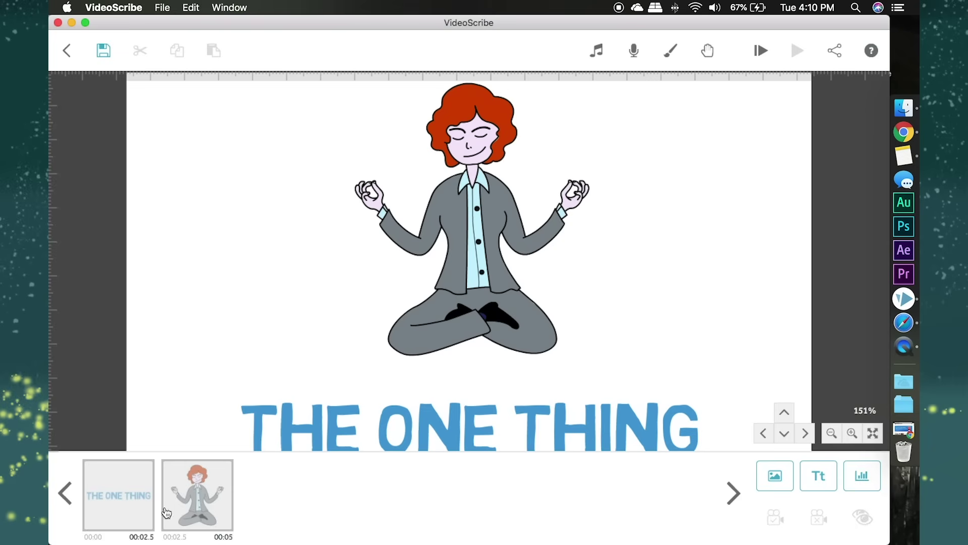
{"action": "left_click", "coordinate": [650, 327]}
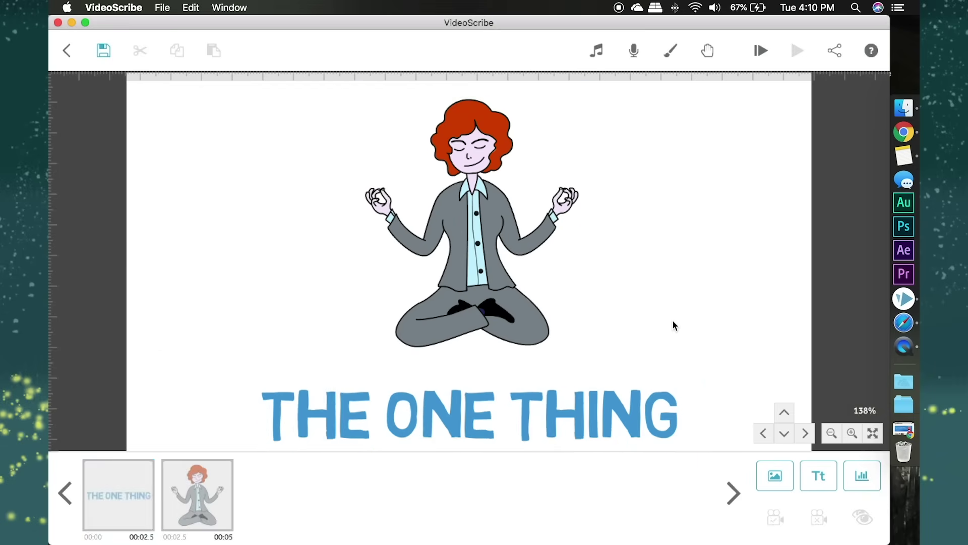
{"action": "left_click", "coordinate": [197, 490]}
{"action": "left_click", "coordinate": [197, 403]}
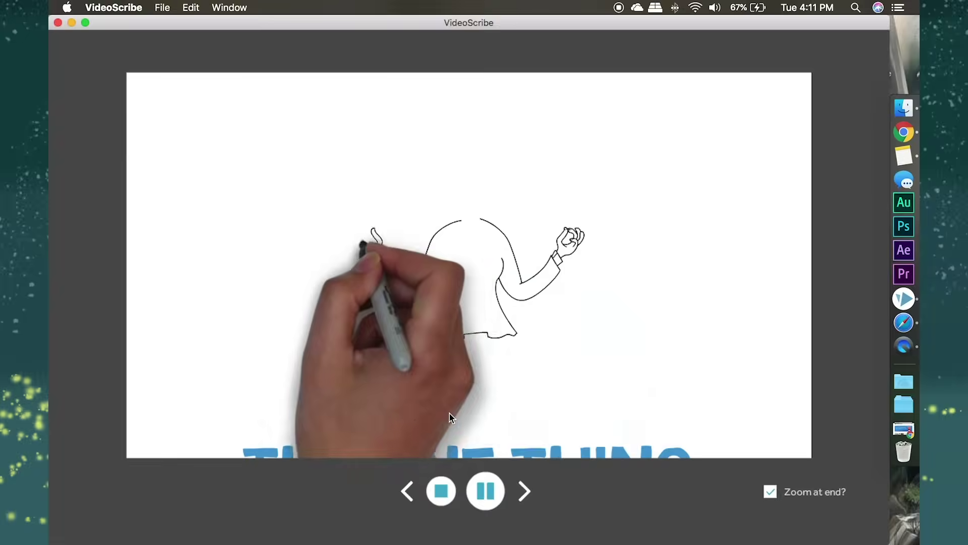
Check the drawing options in the meditating woman's image properties and close them without changes
{"action": "left_click", "coordinate": [226, 496]}
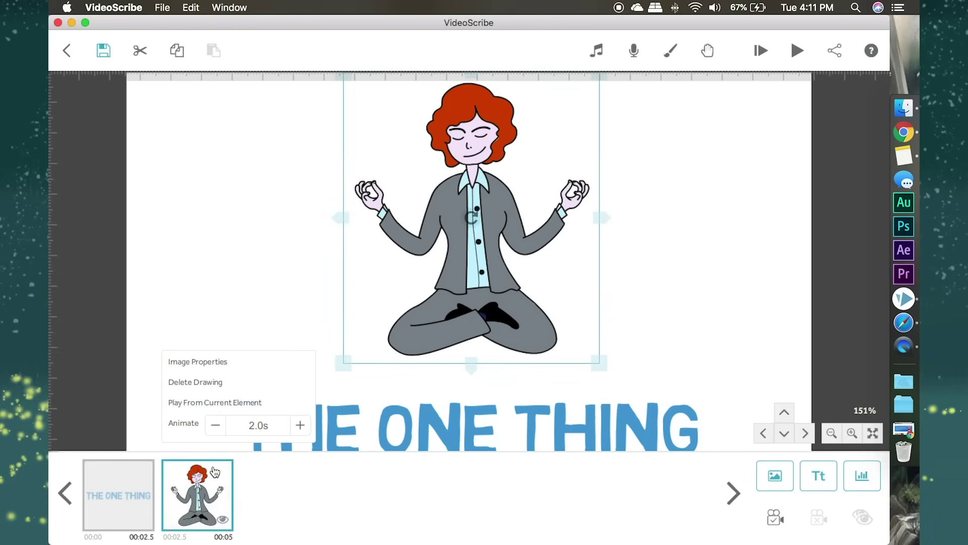
{"action": "left_click", "coordinate": [125, 479]}
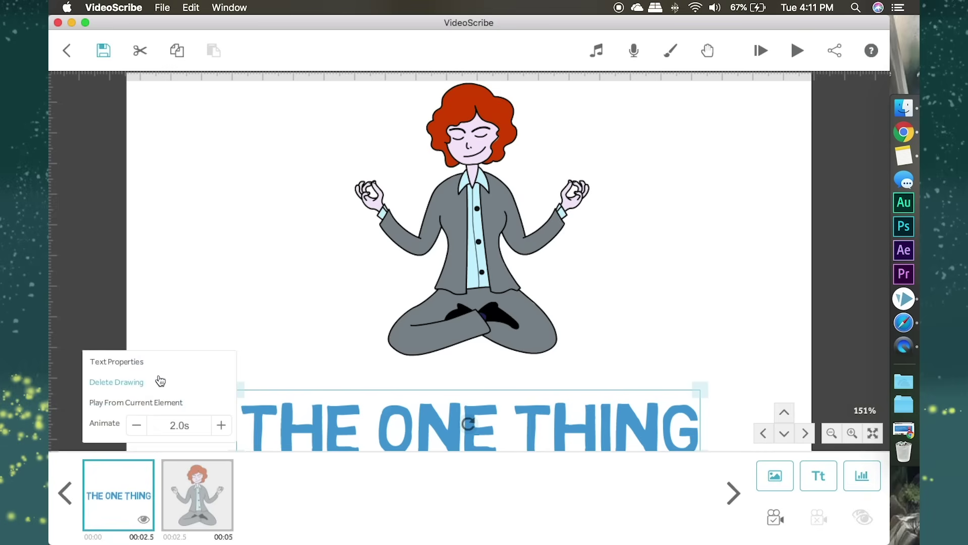
{"action": "left_click", "coordinate": [199, 484]}
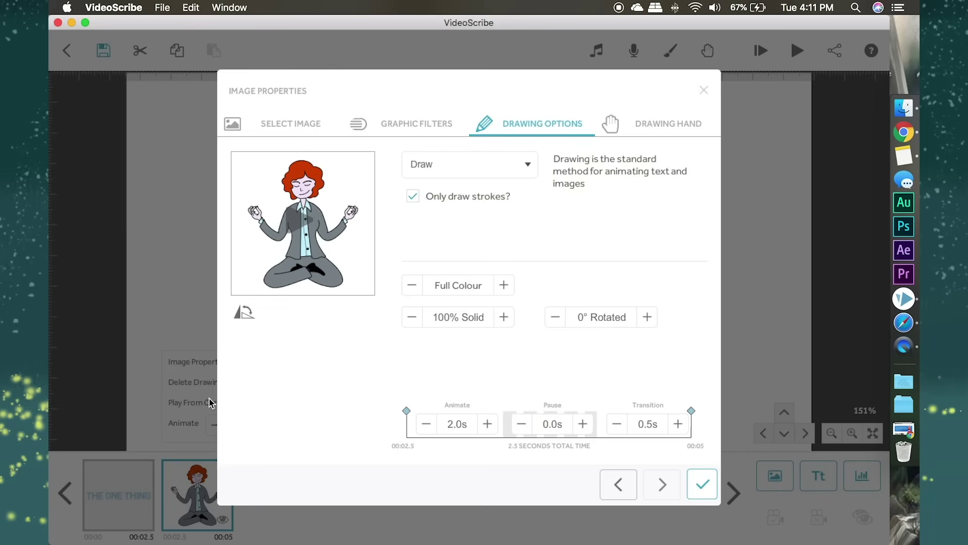
{"action": "left_click", "coordinate": [702, 484]}
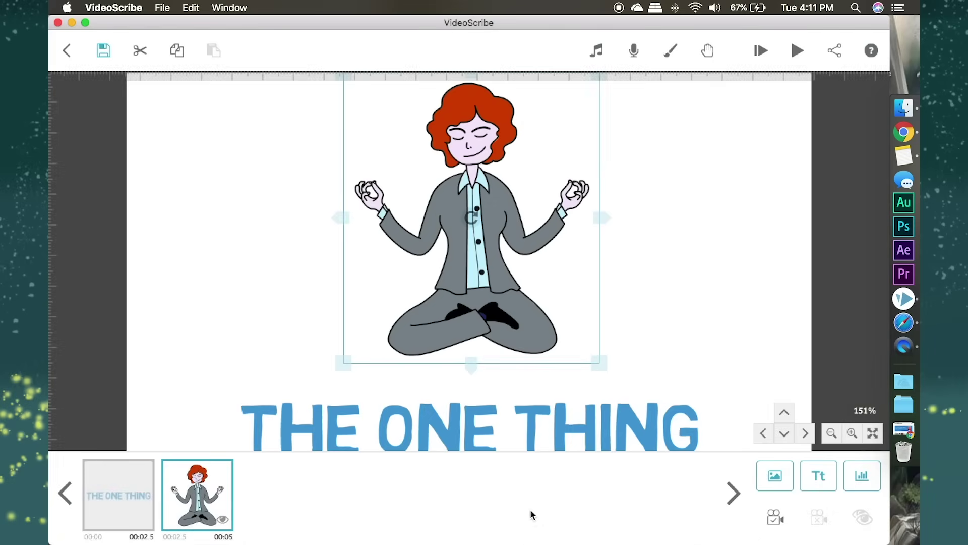
Add the text "One More Thing" and move it ahead of the meditating woman in the timeline
{"action": "left_click", "coordinate": [818, 476]}
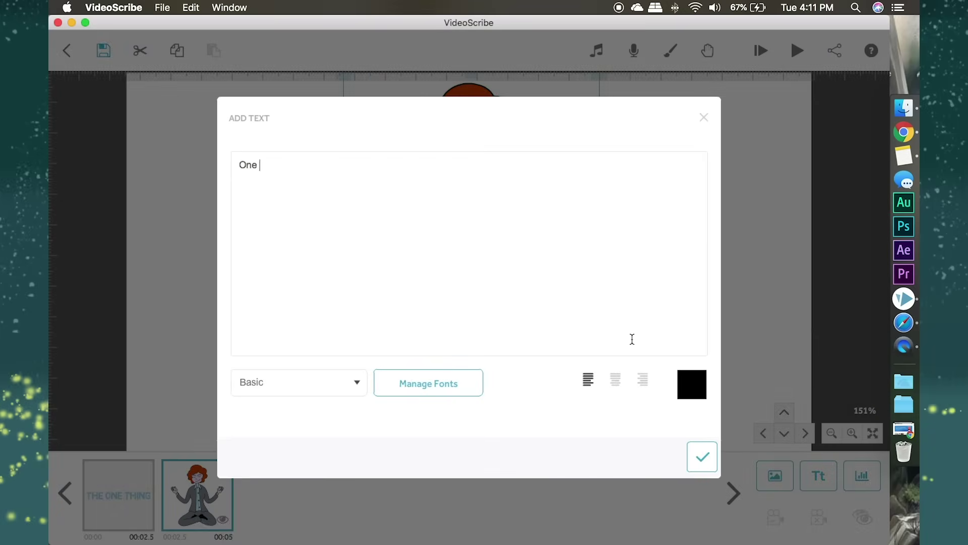
{"action": "left_click", "coordinate": [700, 456]}
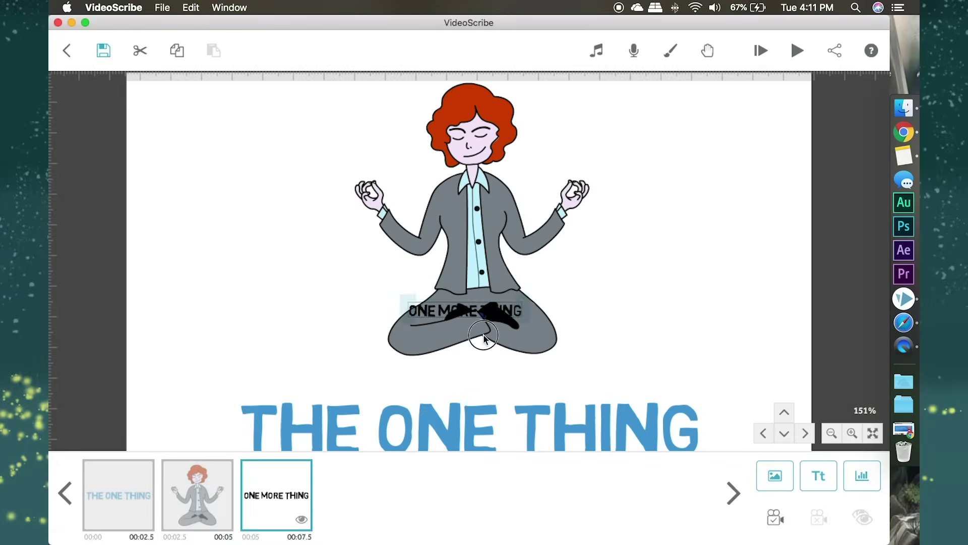
{"action": "left_click_drag", "start_coordinate": [277, 492], "coordinate": [197, 492]}
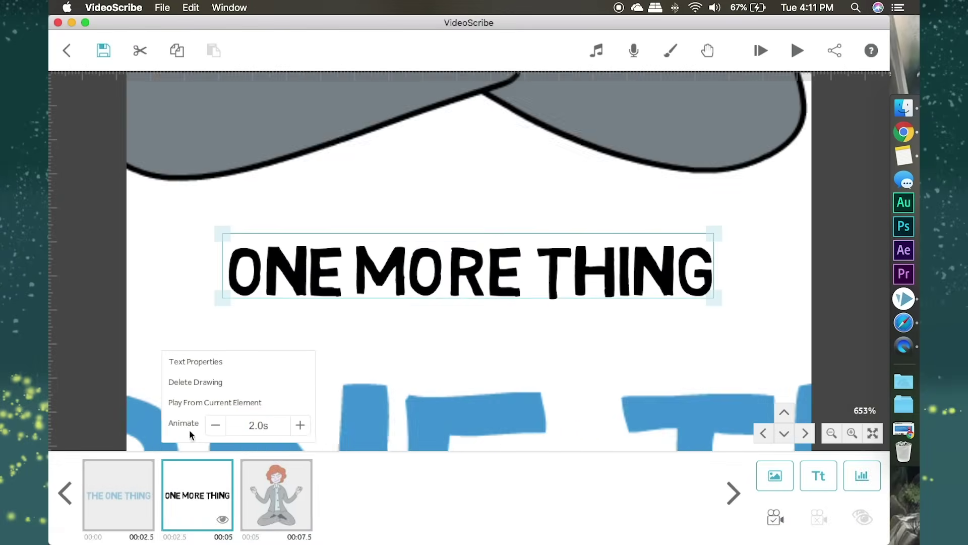
Preview the scribe from the "One More Thing" text element and stop playback
{"action": "left_click", "coordinate": [201, 396]}
{"action": "left_click", "coordinate": [442, 504]}
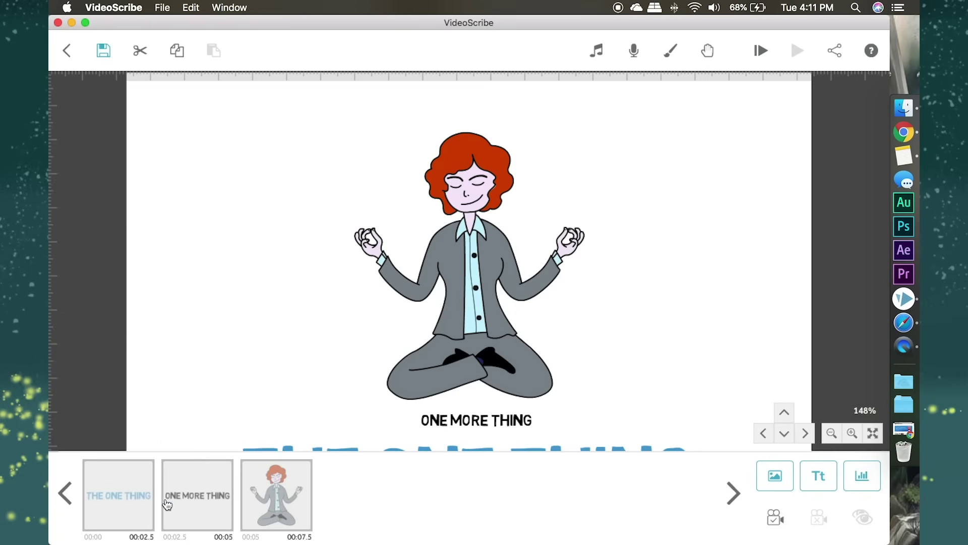
Duplicate the "One More Thing" text and move the copy to the end of the timeline
{"action": "left_click_drag", "start_coordinate": [180, 490], "coordinate": [126, 492]}
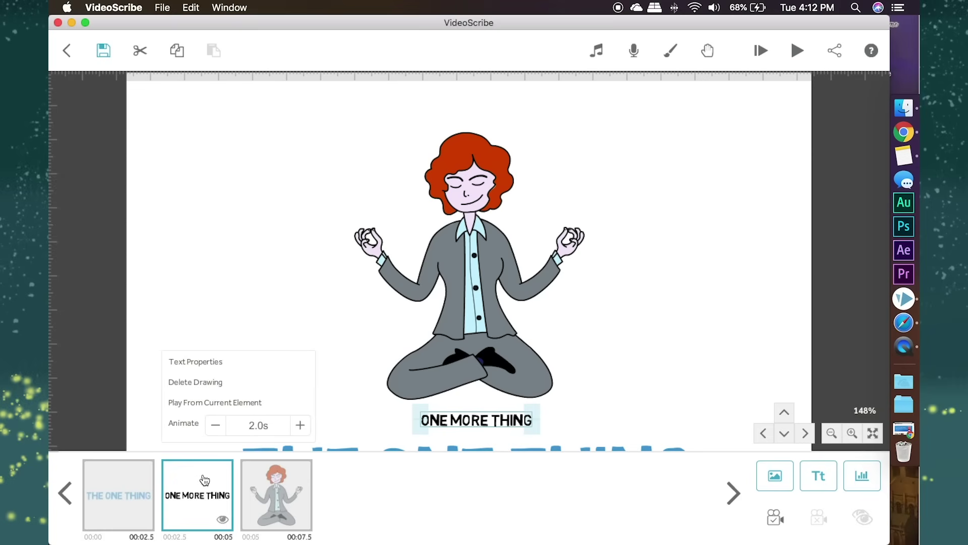
{"action": "left_click", "coordinate": [190, 7]}
{"action": "left_click", "coordinate": [202, 37]}
{"action": "left_click", "coordinate": [191, 7]}
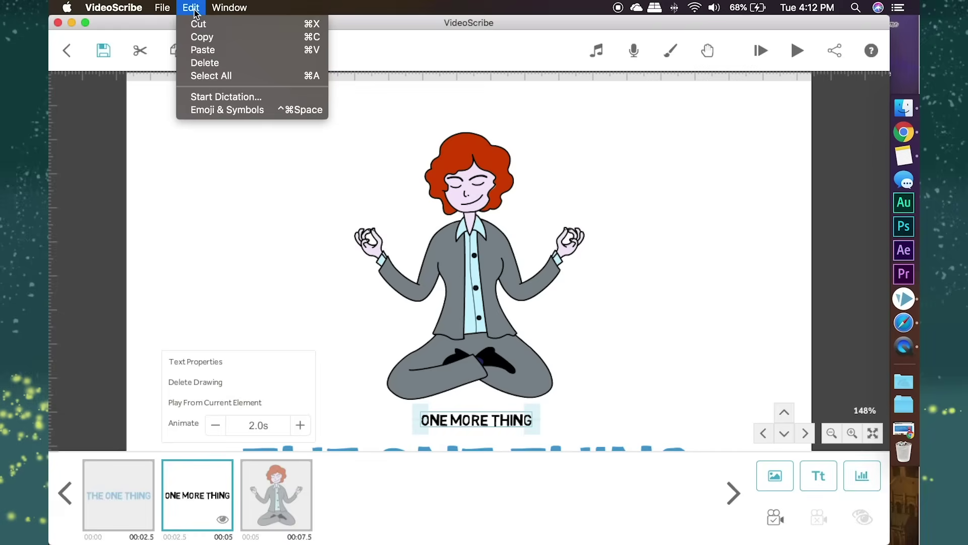
{"action": "left_click", "coordinate": [202, 50]}
{"action": "left_click", "coordinate": [284, 462]}
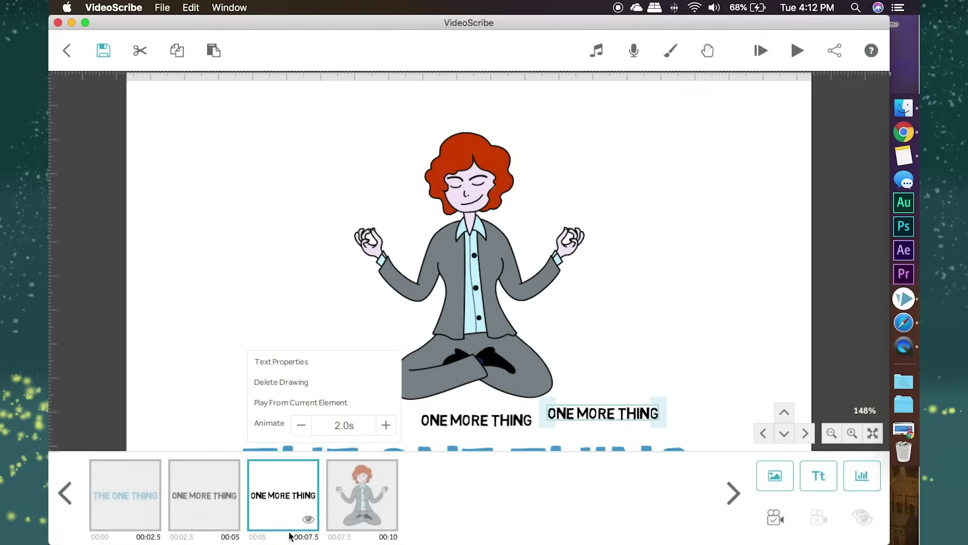
{"action": "left_click_drag", "start_coordinate": [290, 536], "coordinate": [380, 514]}
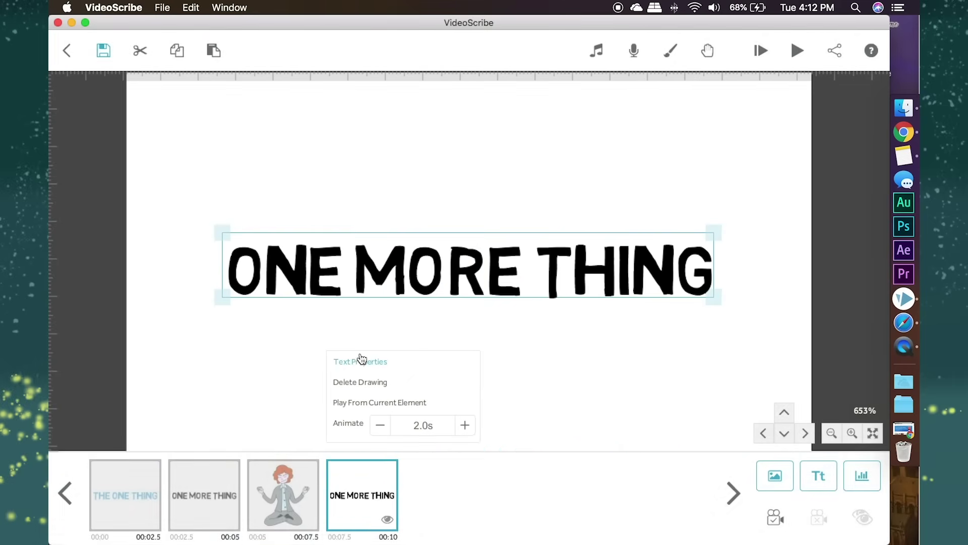
Set the copied text's letter gap to 8 and its rotation to 3° in its drawing options
{"action": "left_click", "coordinate": [362, 362]}
{"action": "left_click", "coordinate": [528, 153]}
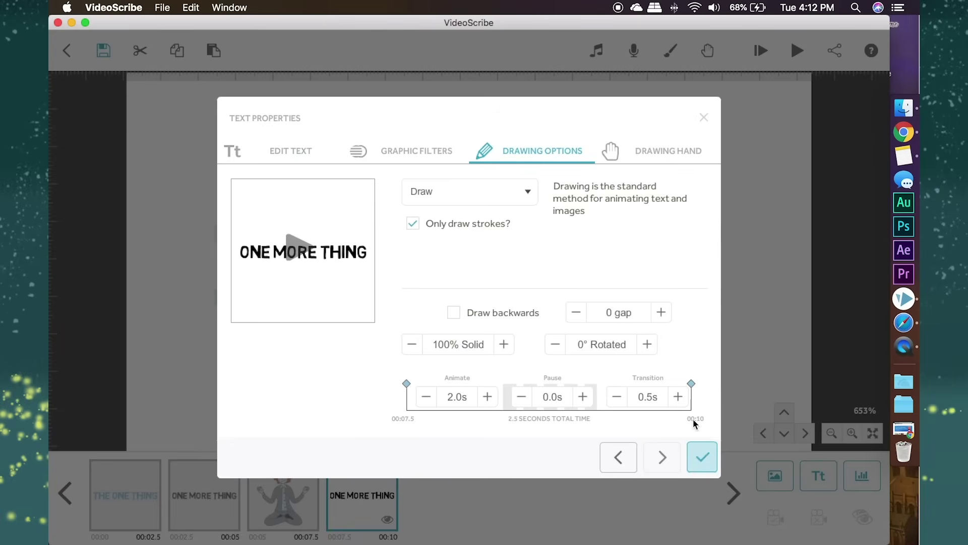
{"action": "left_click", "coordinate": [602, 344]}
{"action": "type", "text": "45"}
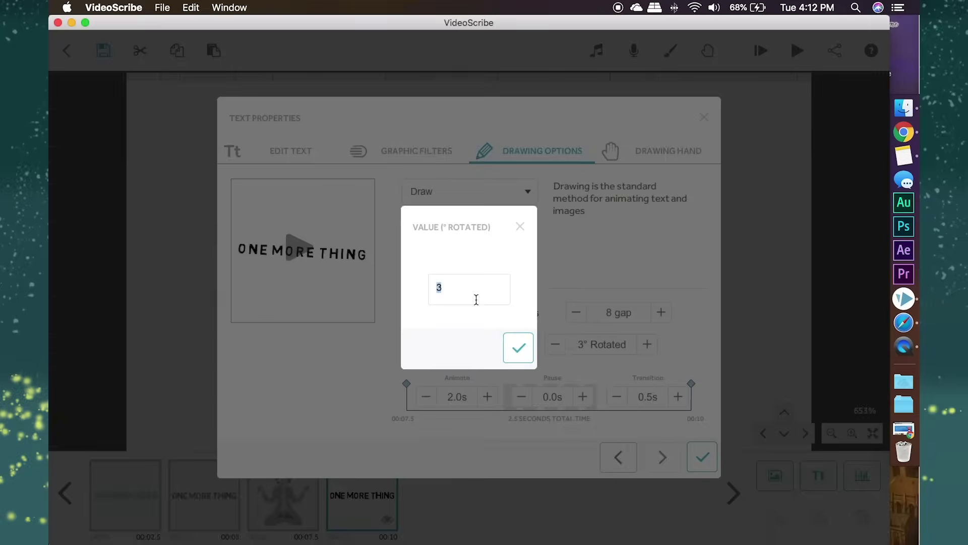
{"action": "key", "text": "Return"}
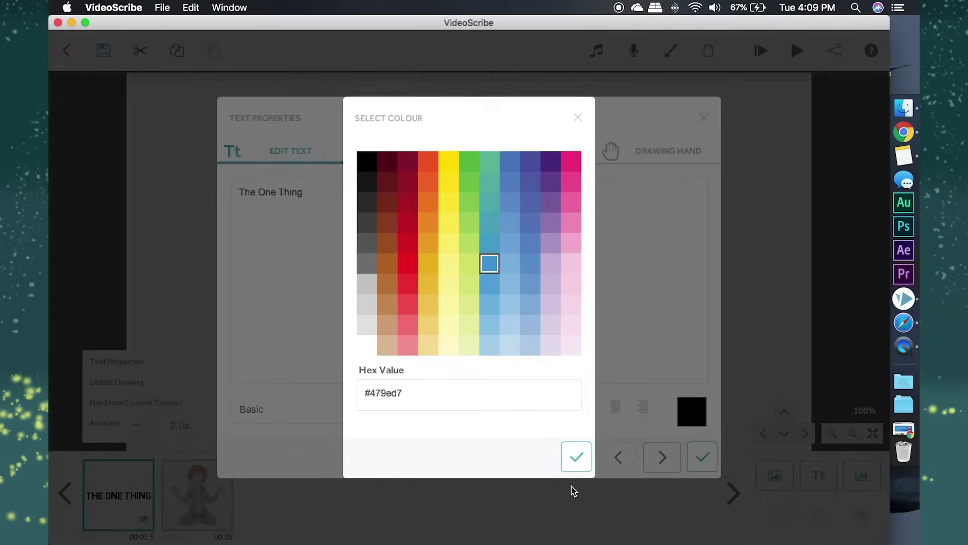
Set the "The One Thing" text colour to #479ed7 and open the drawing hand settings of the copied "One More Thing" text
{"action": "left_click", "coordinate": [576, 456]}
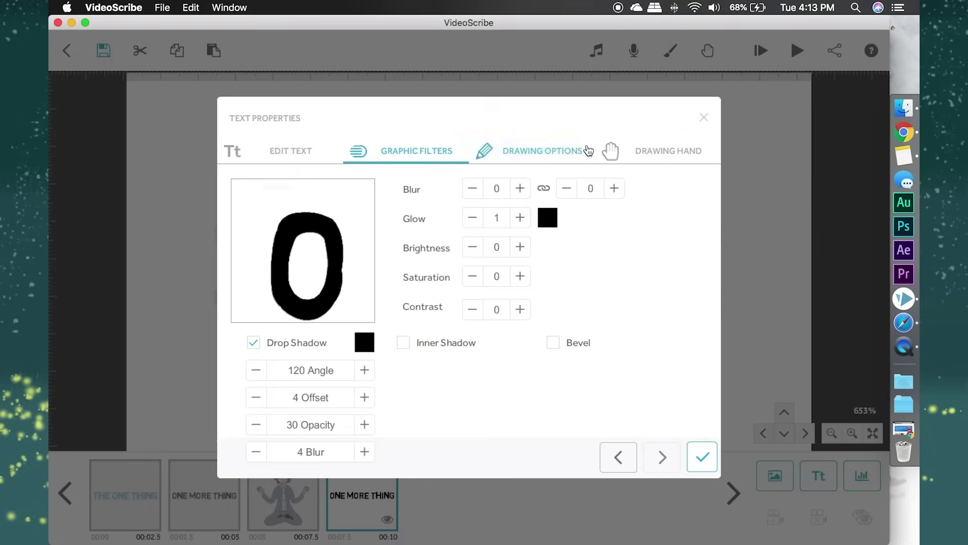
{"action": "left_click", "coordinate": [641, 158]}
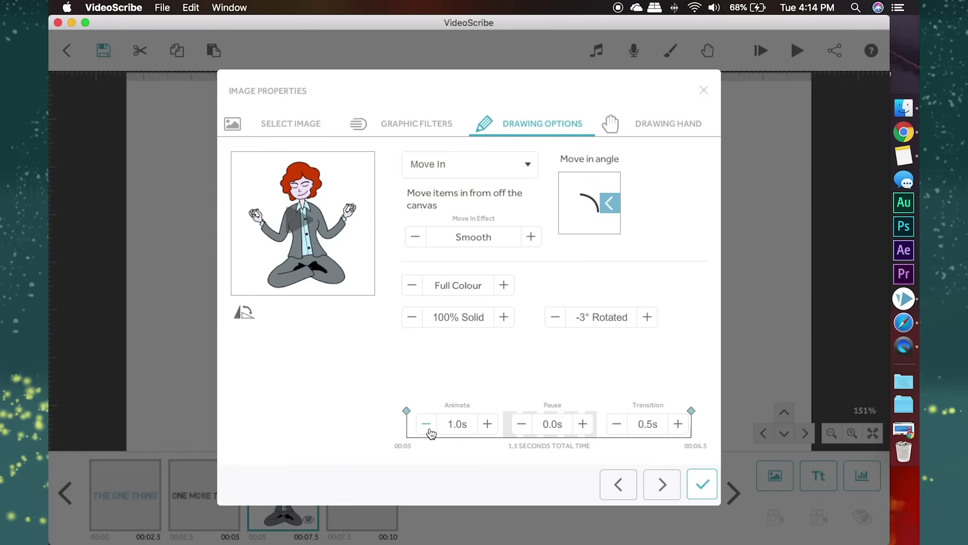
Try a 1.0 s Move In on the meditating woman, replace it with a 5.0 s Draw animation and preview from that element
{"action": "left_click", "coordinate": [696, 485]}
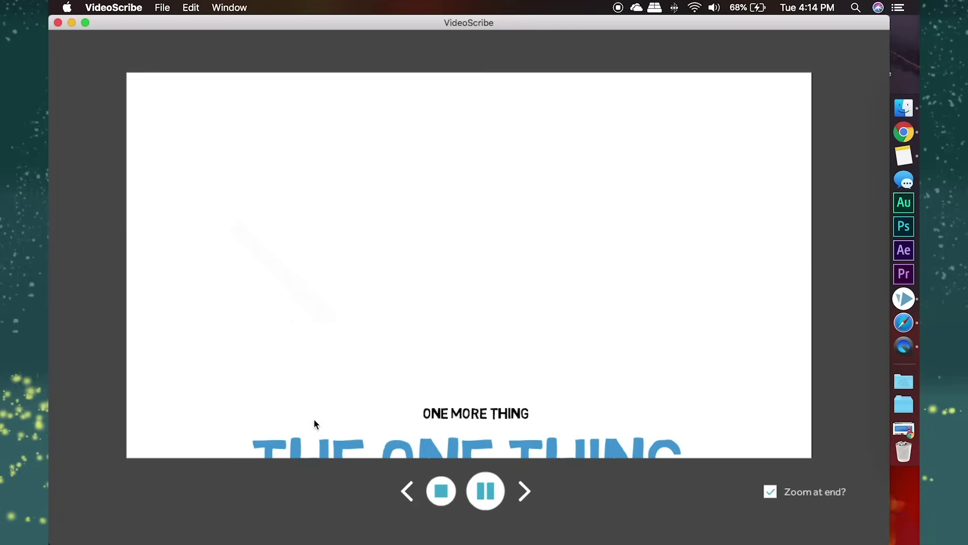
{"action": "left_click", "coordinate": [294, 362]}
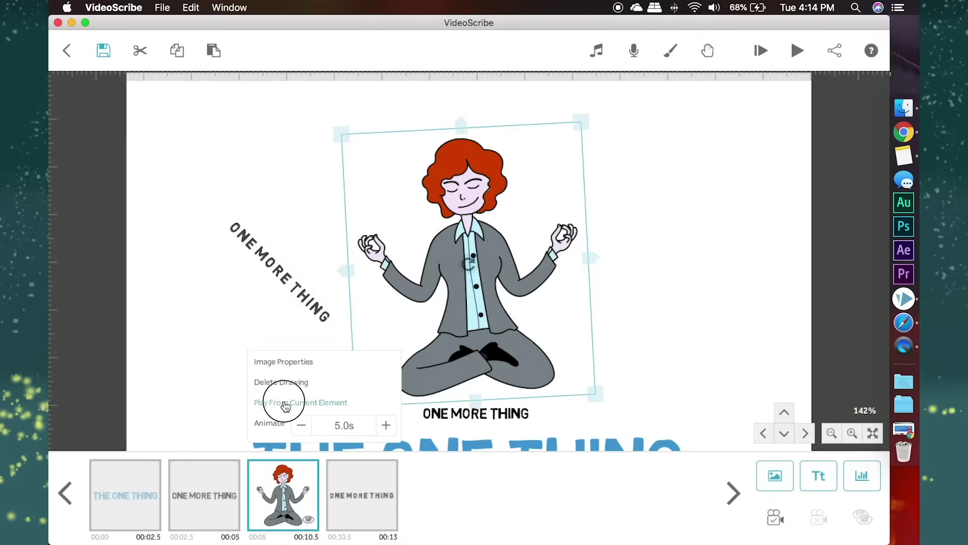
{"action": "left_click", "coordinate": [275, 402]}
{"action": "left_click", "coordinate": [442, 496]}
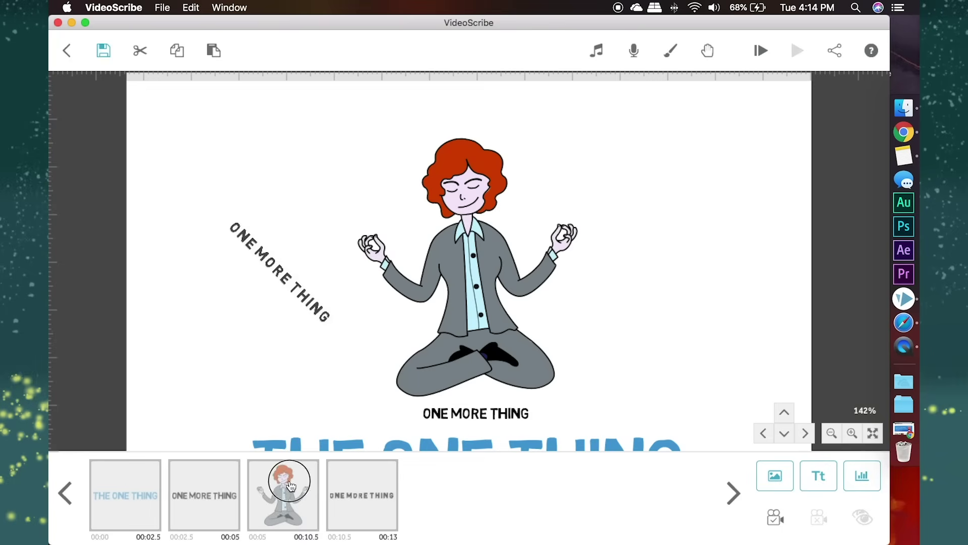
Set the meditating woman's pause to 1.5 s and transition to 2.5 s in her drawing options
{"action": "left_click", "coordinate": [295, 362]}
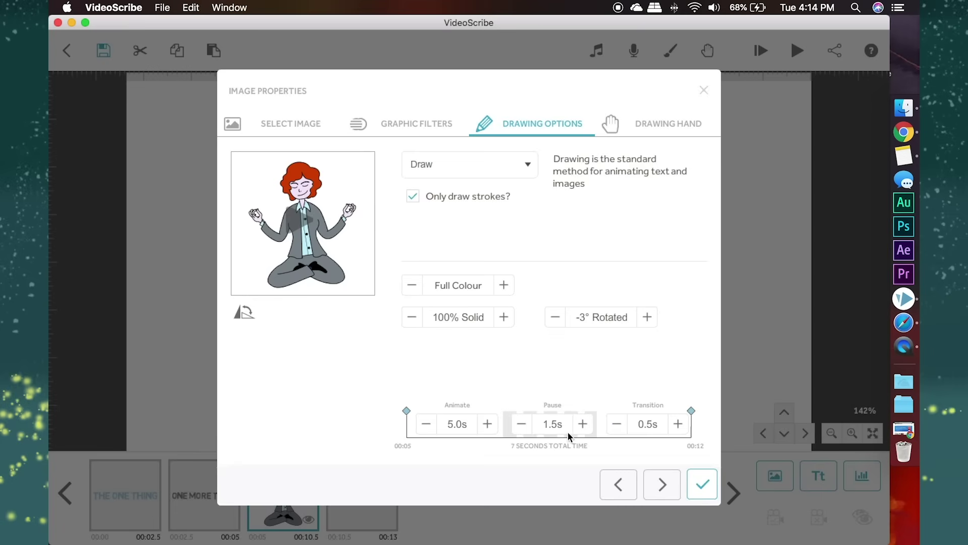
{"action": "left_click", "coordinate": [679, 424]}
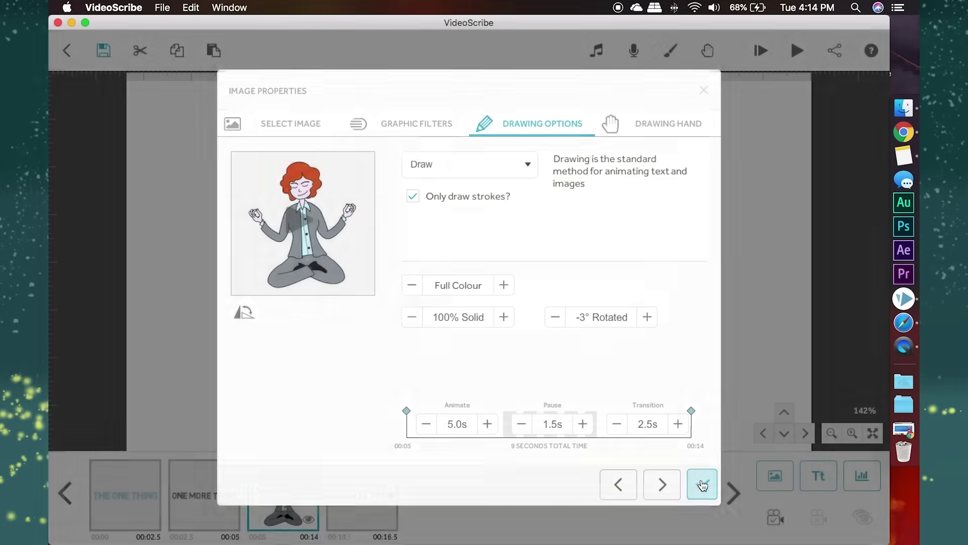
{"action": "left_click", "coordinate": [702, 484]}
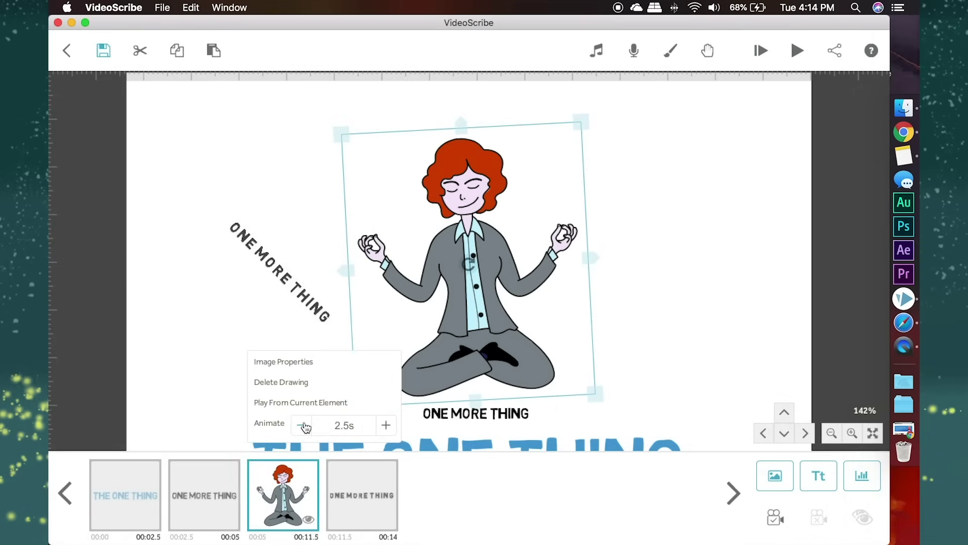
Shorten the meditating woman's animate time to 2.5 s and preview the scribe from her element
{"action": "left_click", "coordinate": [303, 425]}
{"action": "left_click", "coordinate": [300, 402]}
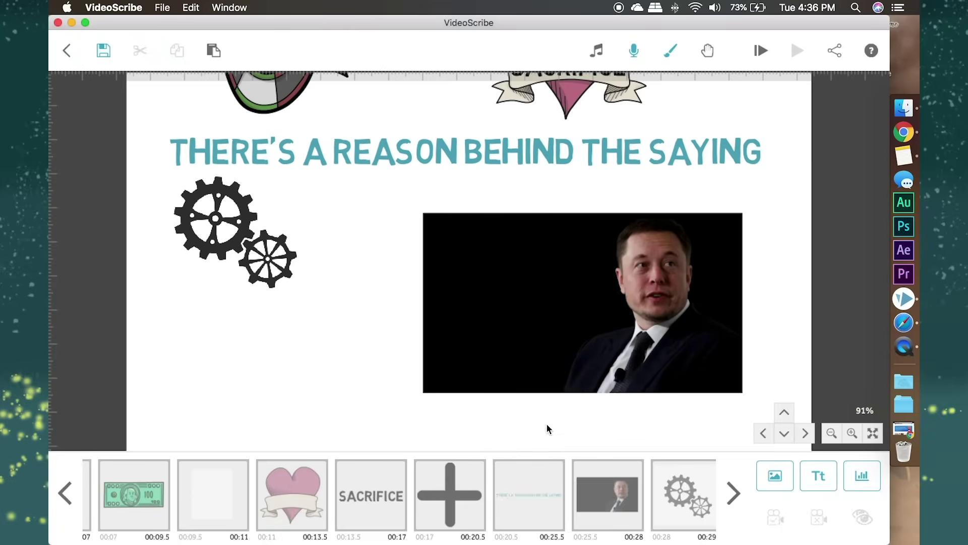
Save the scribe under the name "One Thing Talk"
{"action": "key", "text": "super+s"}
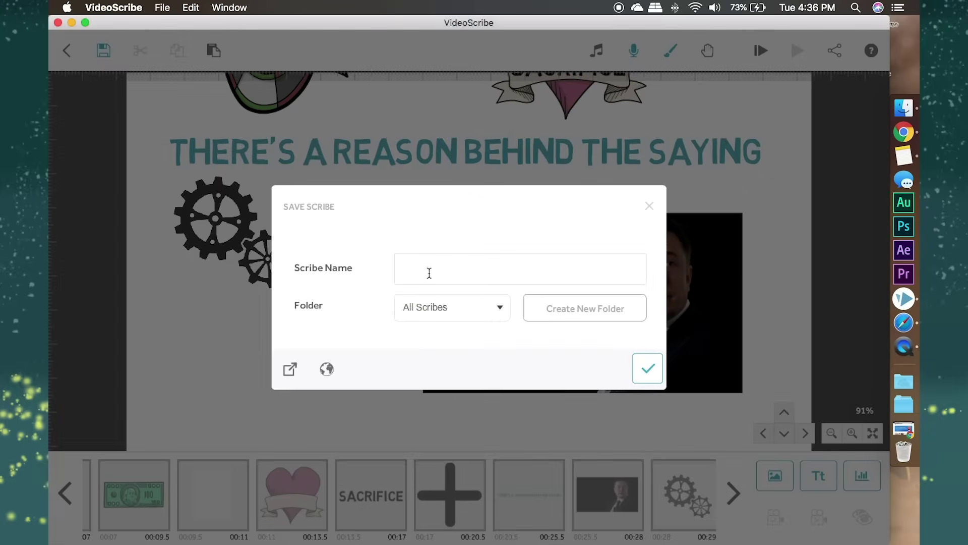
{"action": "left_click", "coordinate": [647, 369]}
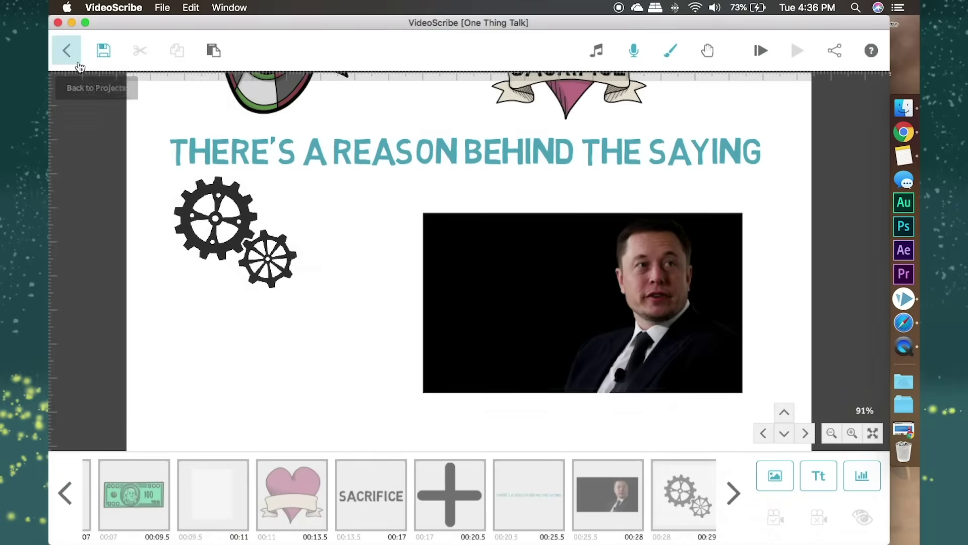
Return to the project list, review the scribe defaults in the user preferences and reopen the "One Thing Talk" scribe
{"action": "left_click", "coordinate": [67, 50]}
{"action": "left_click", "coordinate": [120, 512]}
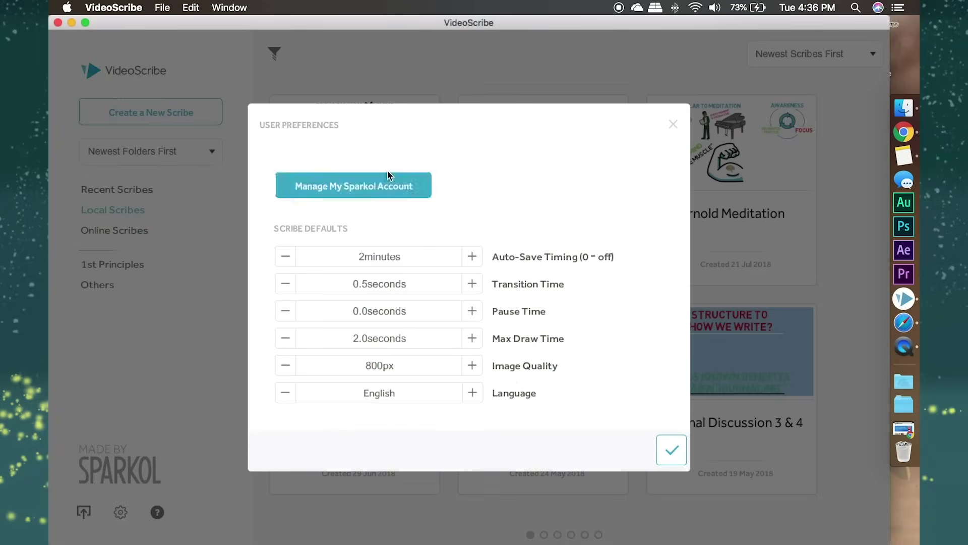
{"action": "key", "text": "Return"}
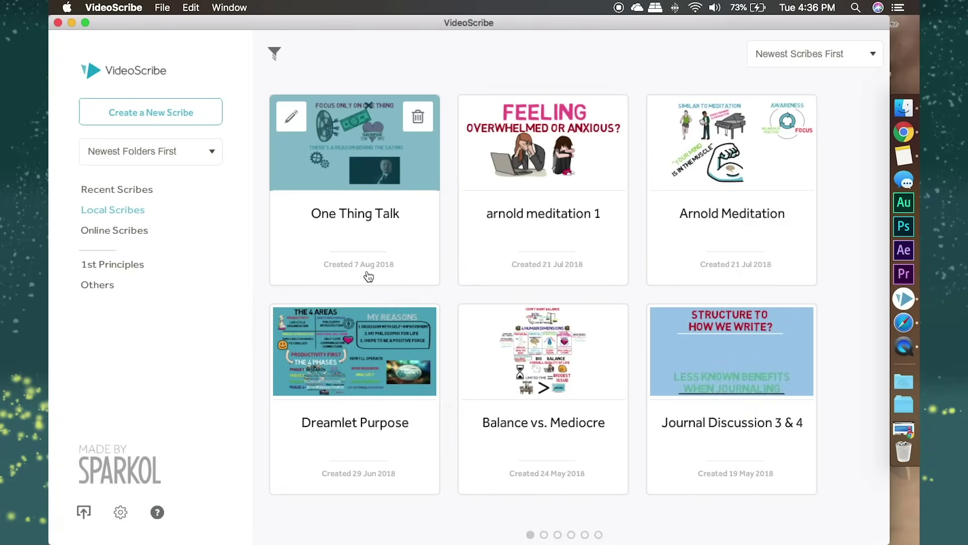
{"action": "left_click", "coordinate": [389, 213]}
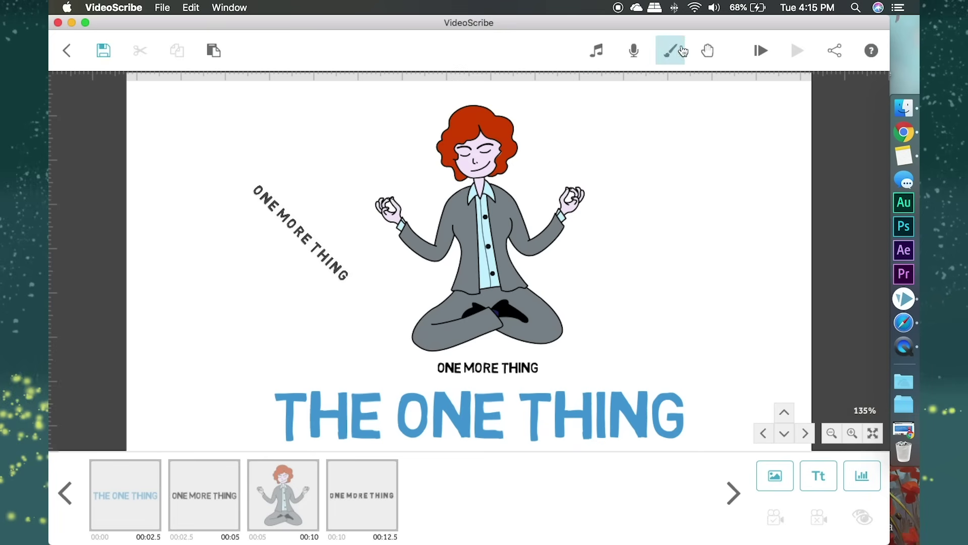
Try a light paper texture and a grey brushed-metal vignette texture as the canvas background
{"action": "left_click", "coordinate": [665, 58]}
{"action": "left_click", "coordinate": [368, 263]}
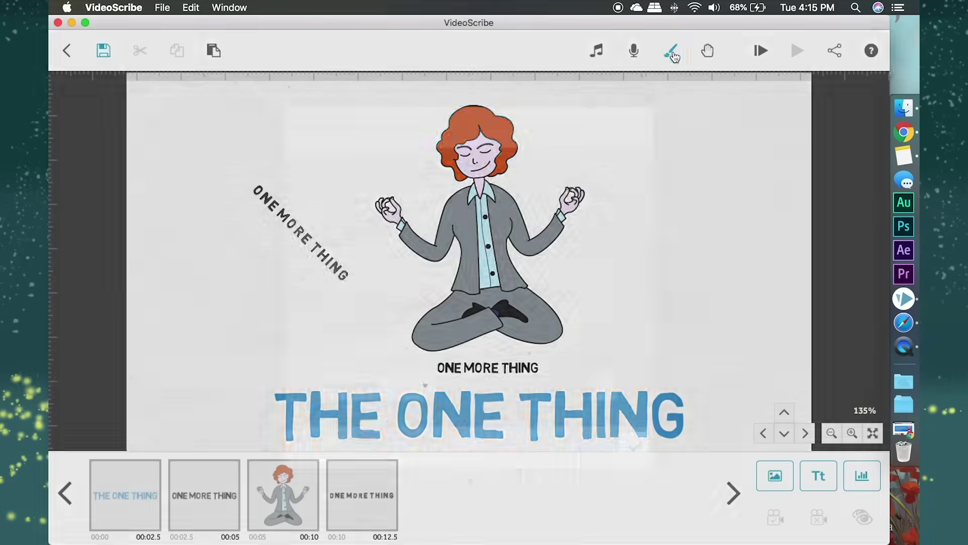
{"action": "left_click", "coordinate": [670, 51]}
{"action": "left_click", "coordinate": [367, 385]}
{"action": "left_click", "coordinate": [626, 445]}
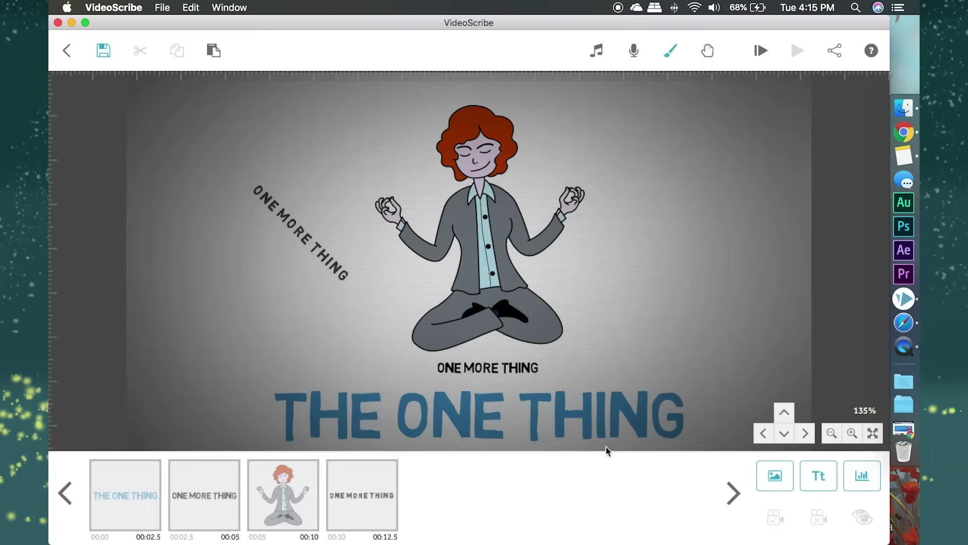
Colour the canvas background blue, trying it with a dark-edged vignette texture before switching to a flat finish
{"action": "left_click", "coordinate": [670, 50]}
{"action": "left_click", "coordinate": [605, 386]}
{"action": "left_click", "coordinate": [490, 243]}
{"action": "left_click", "coordinate": [574, 461]}
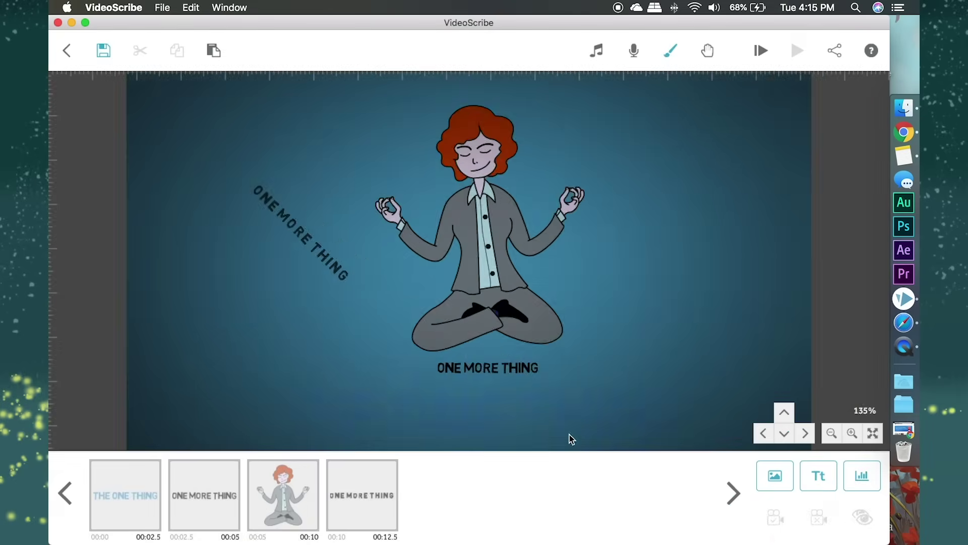
{"action": "left_click", "coordinate": [670, 51]}
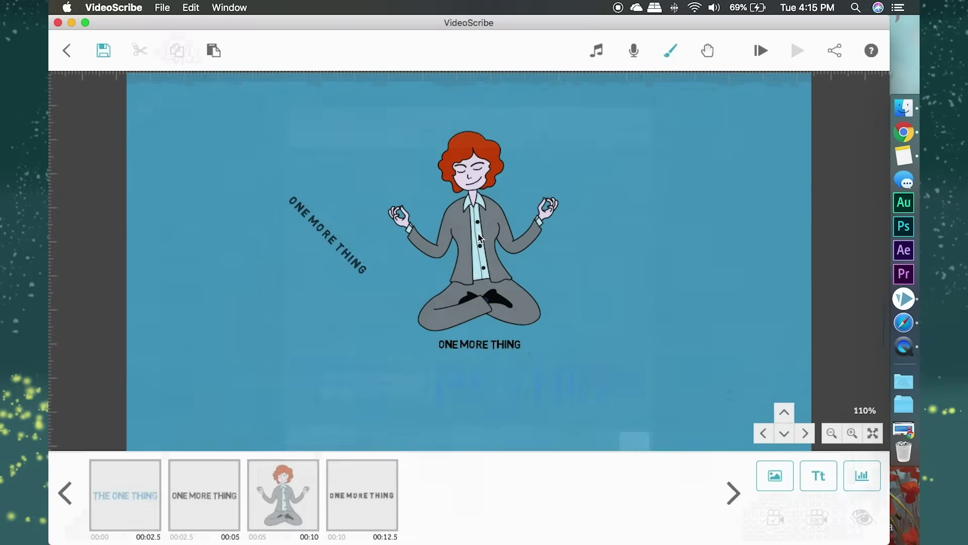
Add the recorded voiceover audio to the scribe at full volume
{"action": "left_click", "coordinate": [634, 50]}
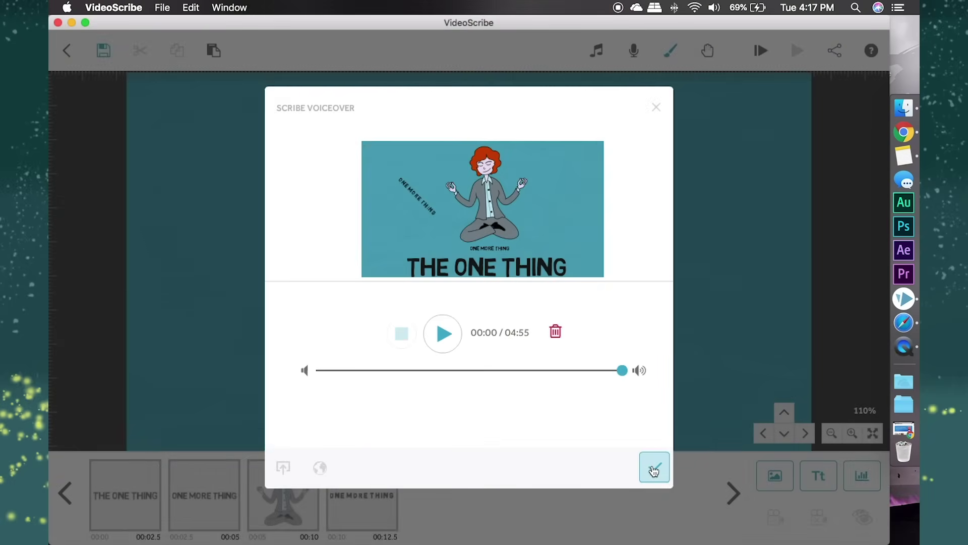
{"action": "left_click", "coordinate": [654, 469]}
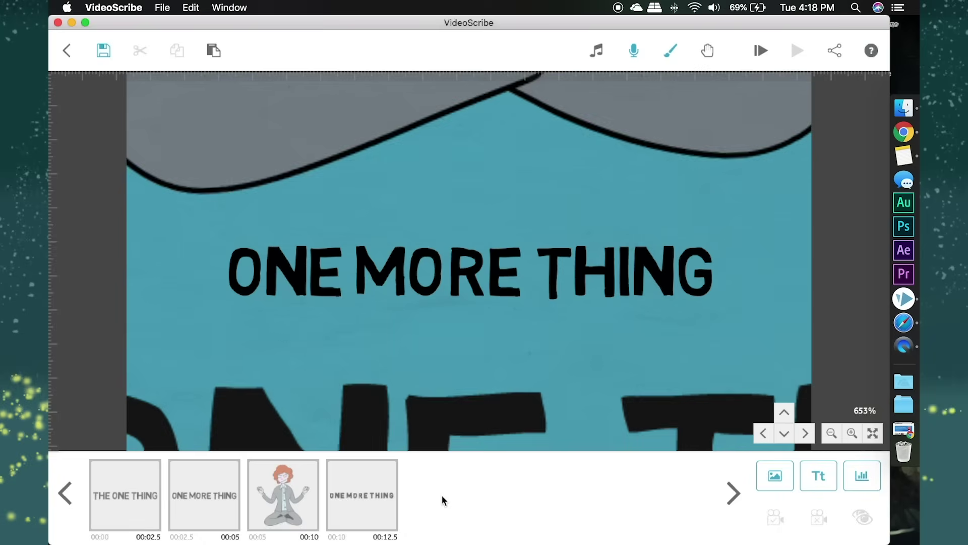
Replace the wording of the first text element, "The One Thing", with "Focus Only On One Thing"
{"action": "left_click", "coordinate": [125, 495]}
{"action": "left_click", "coordinate": [124, 362]}
{"action": "type", "text": "Foc"}
{"action": "type", "text": "us Only On One Thing"}
{"action": "left_click", "coordinate": [702, 457]}
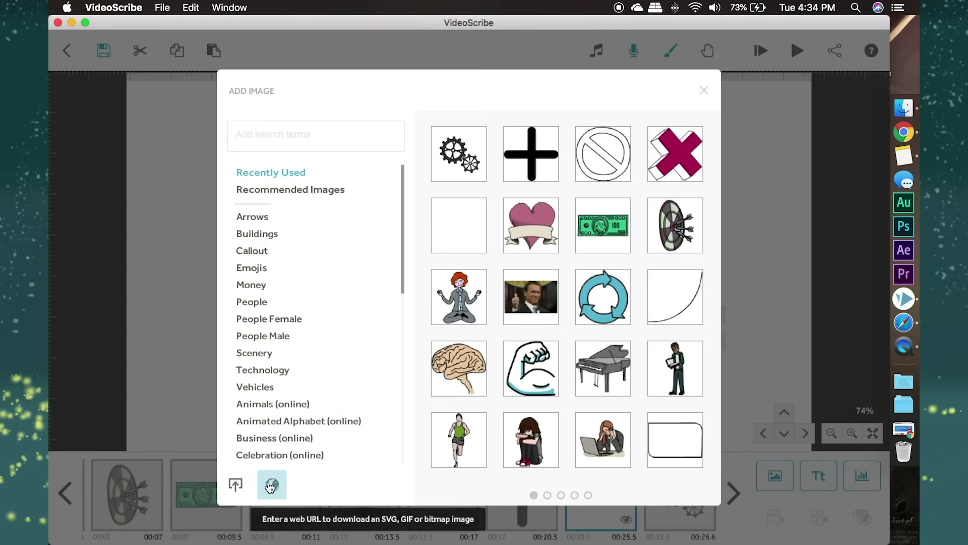
Import the Elon Musk picture from its copied web URL, using the Move In animation with the Smooth effect
{"action": "left_click", "coordinate": [275, 485]}
{"action": "key", "text": "super+v"}
{"action": "left_click", "coordinate": [620, 345]}
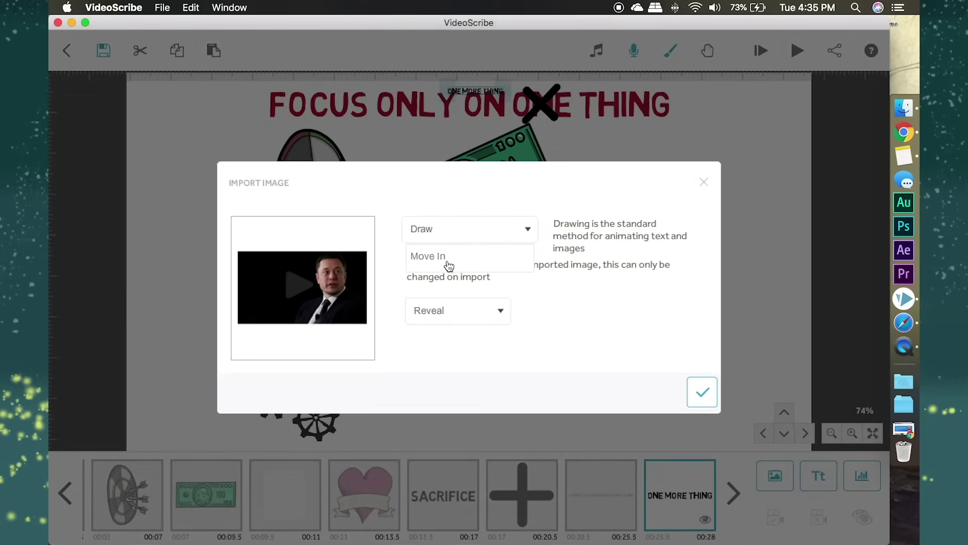
{"action": "left_click", "coordinate": [448, 257]}
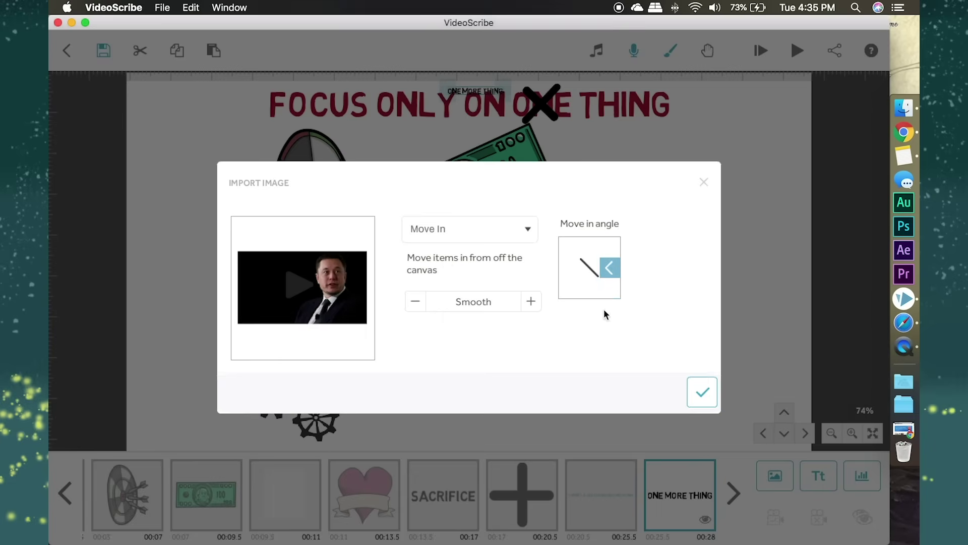
{"action": "left_click", "coordinate": [702, 392]}
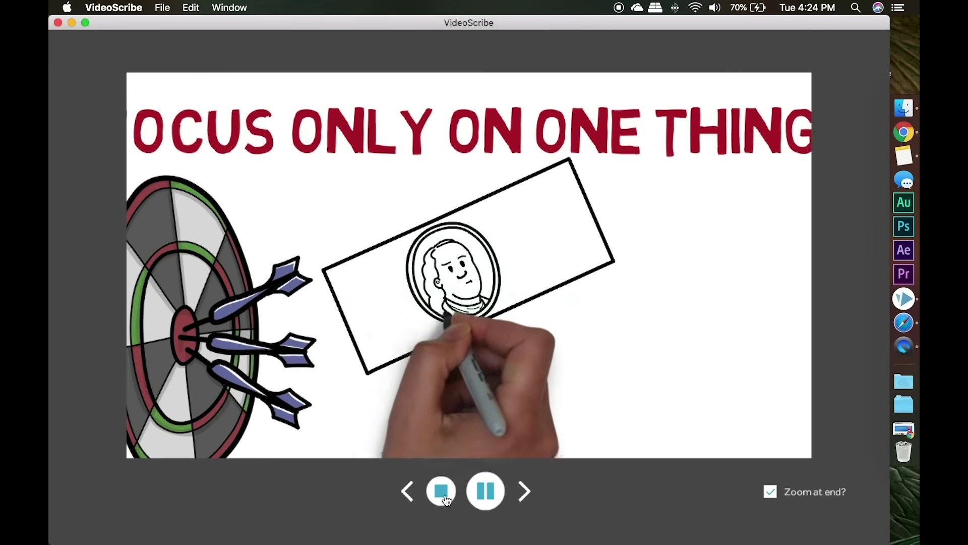
Reframe the canvas view around the dollar bill and preview the scribe from that element
{"action": "left_click", "coordinate": [444, 497]}
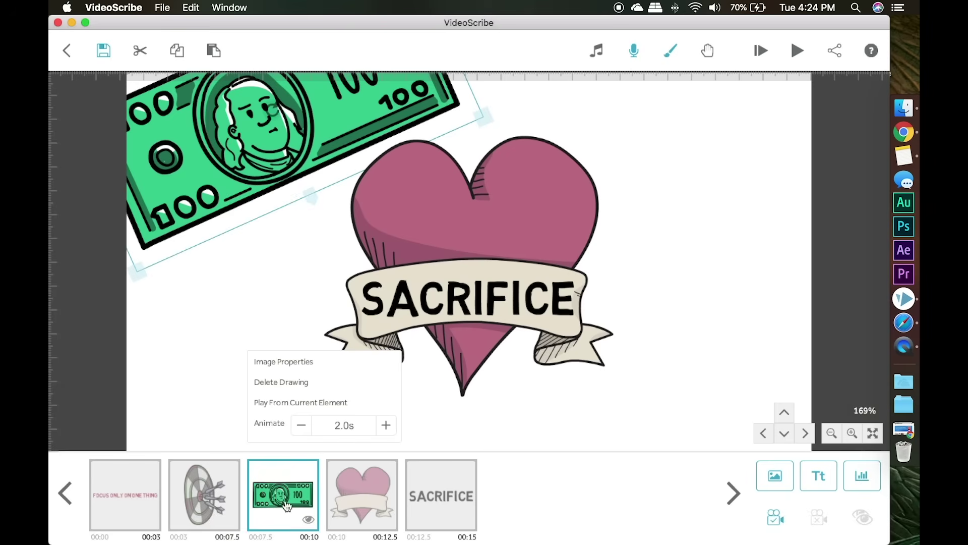
{"action": "left_click", "coordinate": [494, 363]}
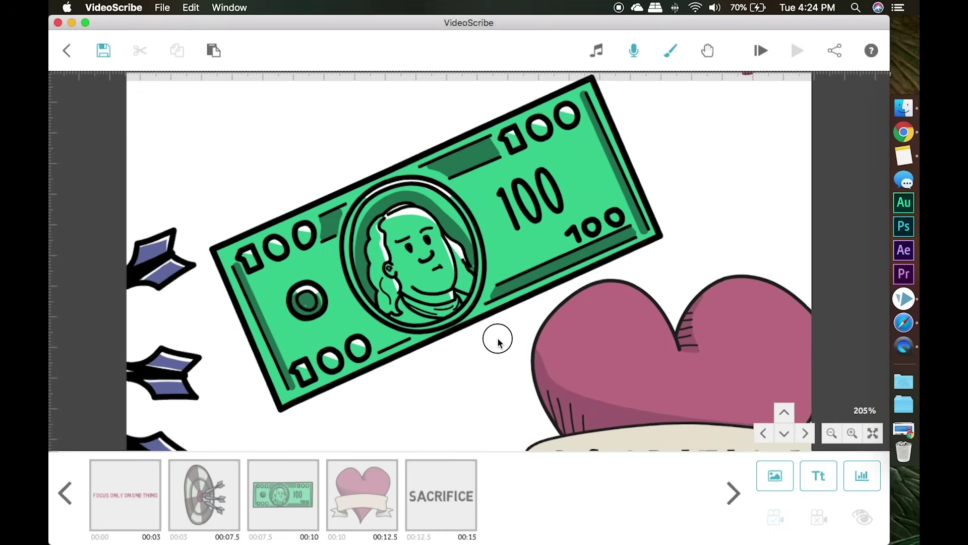
{"action": "left_click", "coordinate": [316, 506]}
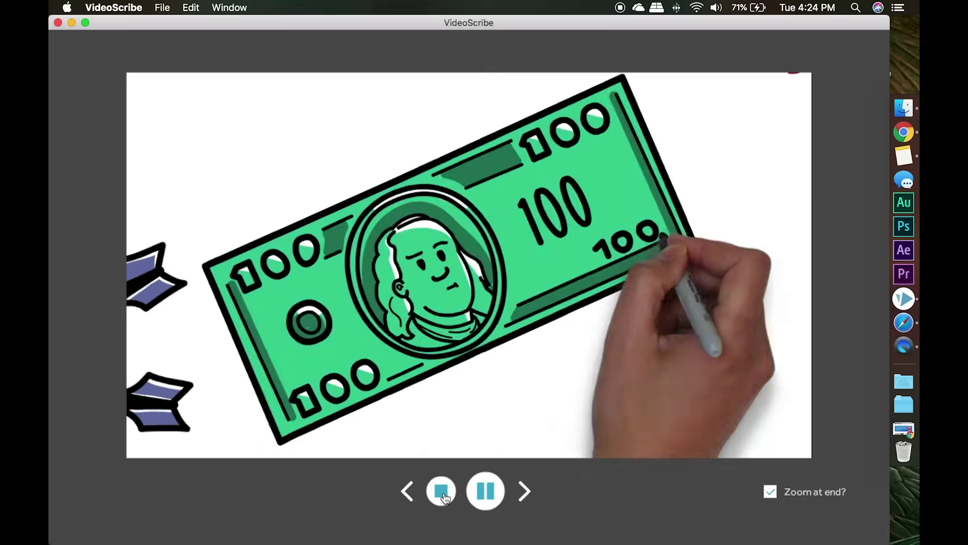
{"action": "left_click", "coordinate": [439, 490]}
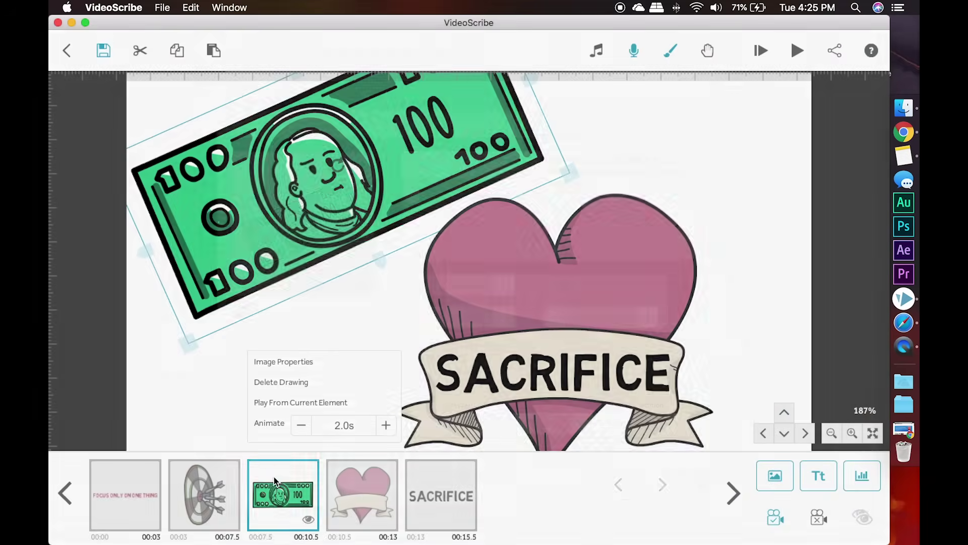
{"action": "left_click", "coordinate": [274, 399]}
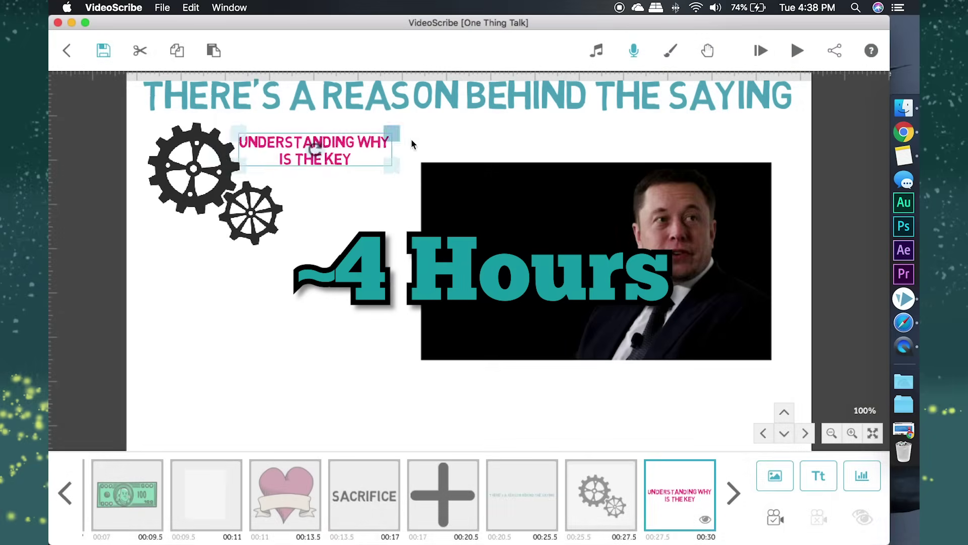
Add a trophy image after the gears in the timeline, searching the image library for "number one" and "podium"
{"action": "left_click", "coordinate": [480, 205]}
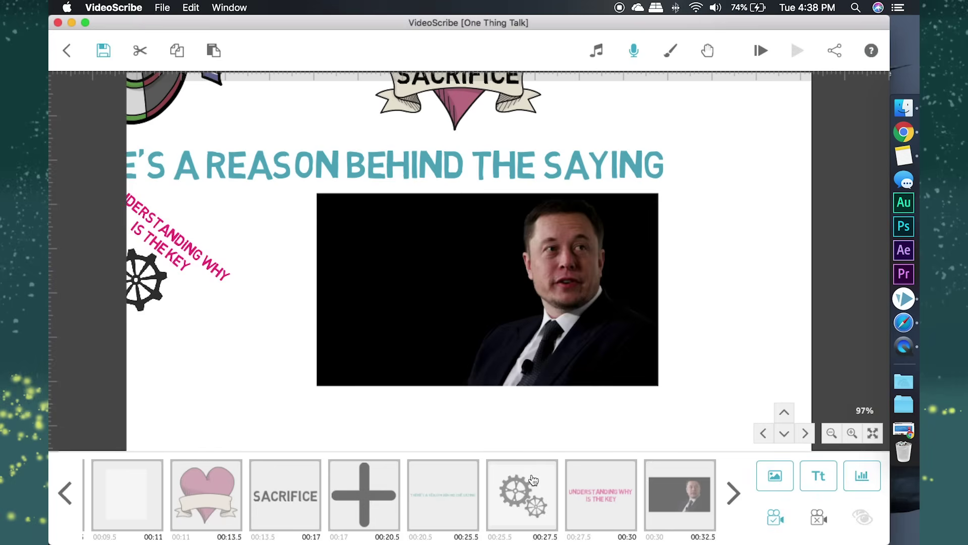
{"action": "left_click", "coordinate": [534, 479]}
{"action": "left_click", "coordinate": [775, 476]}
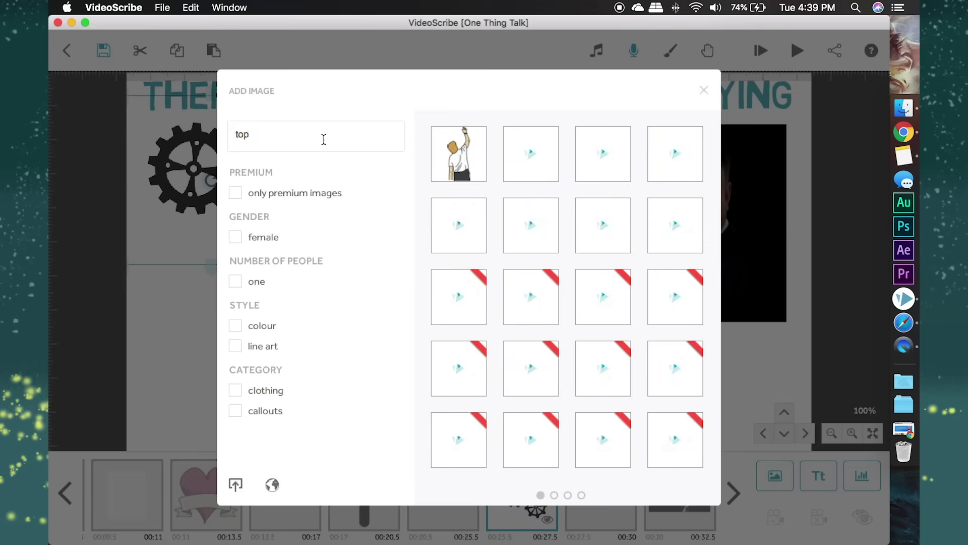
{"action": "type", "text": "number one"}
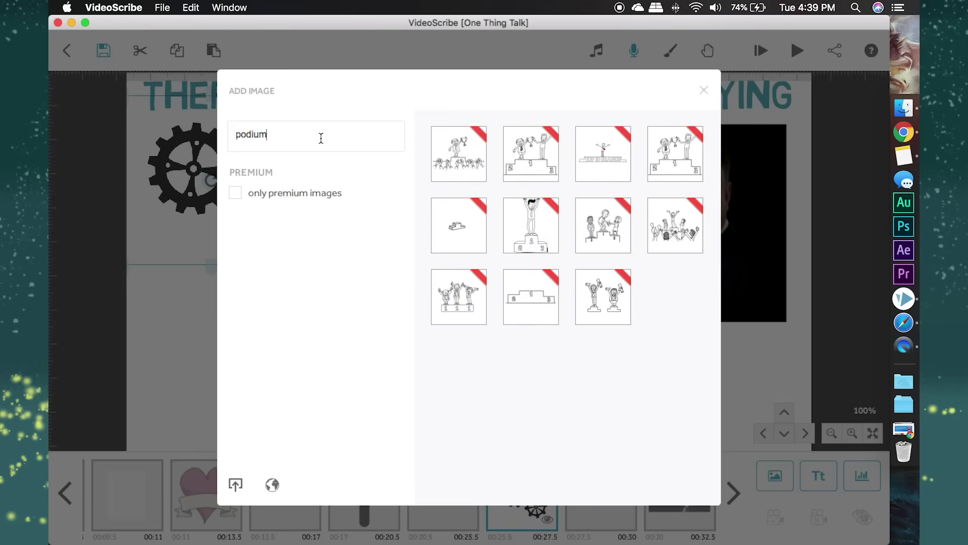
Add the text "The Top" in the Basic font and place it on the trophy's cup
{"action": "left_click", "coordinate": [818, 476]}
{"action": "type", "text": "The Top"}
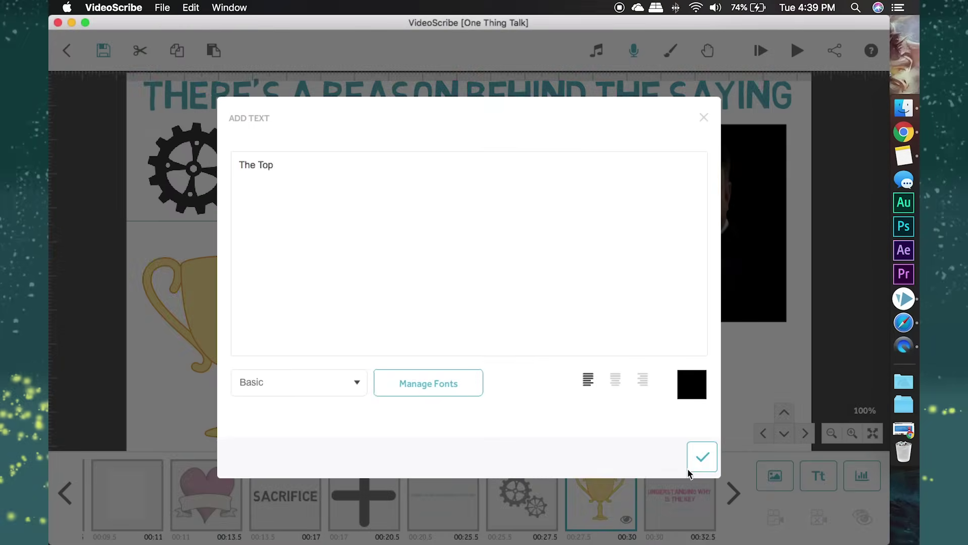
{"action": "left_click", "coordinate": [700, 457]}
{"action": "left_click_drag", "start_coordinate": [561, 258], "coordinate": [235, 307]}
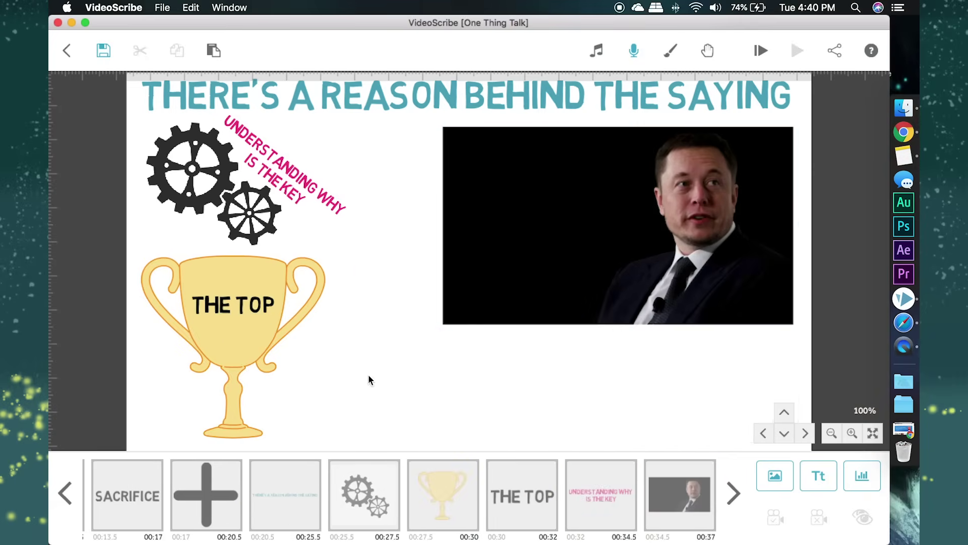
Lengthen the trophy's timing by half a second and preview the scribe from the gears element
{"action": "left_click", "coordinate": [601, 492]}
{"action": "left_click", "coordinate": [344, 481]}
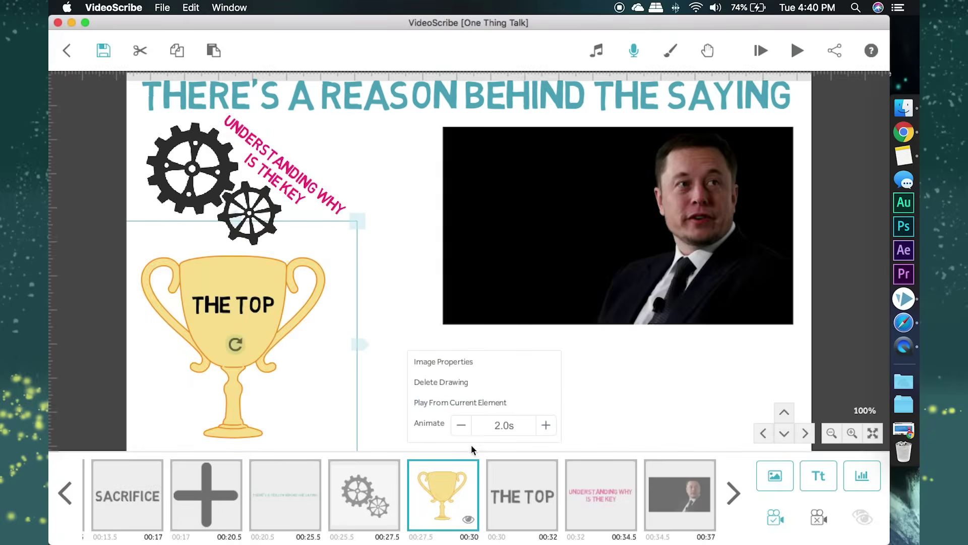
{"action": "left_click", "coordinate": [454, 375]}
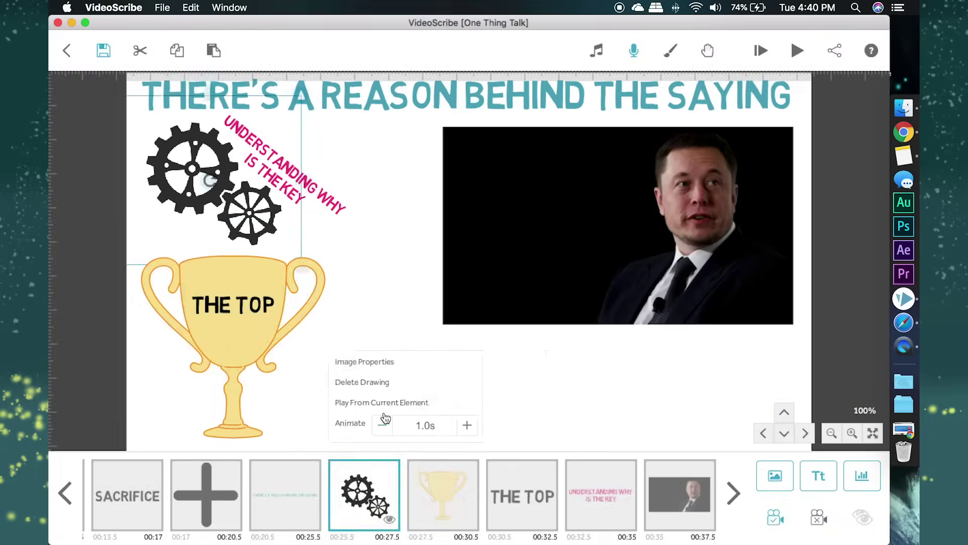
{"action": "left_click", "coordinate": [365, 402]}
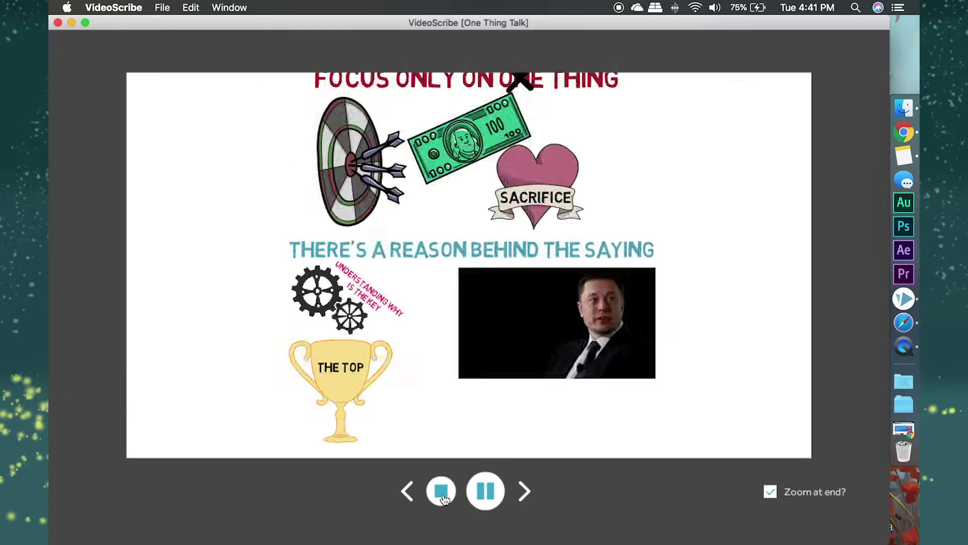
{"action": "left_click", "coordinate": [442, 499]}
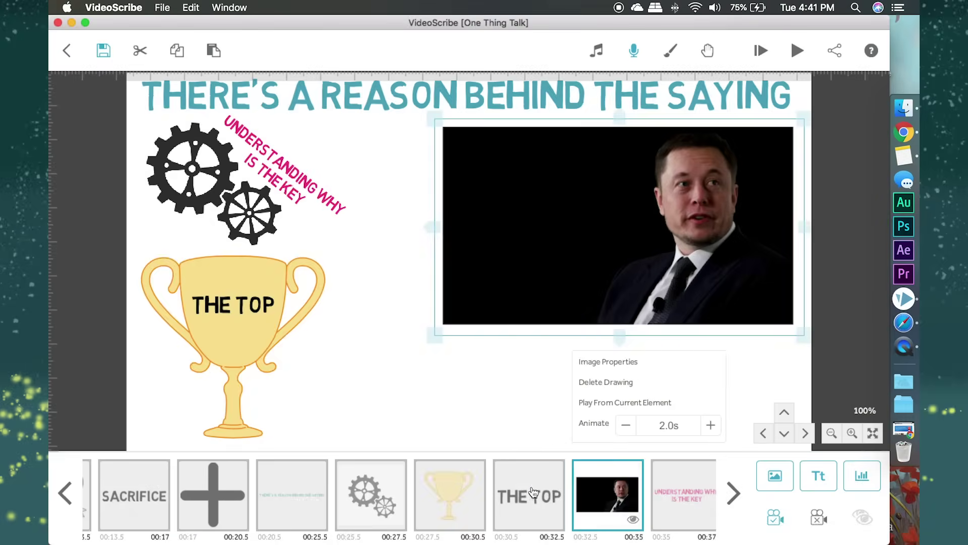
{"action": "left_click", "coordinate": [528, 494]}
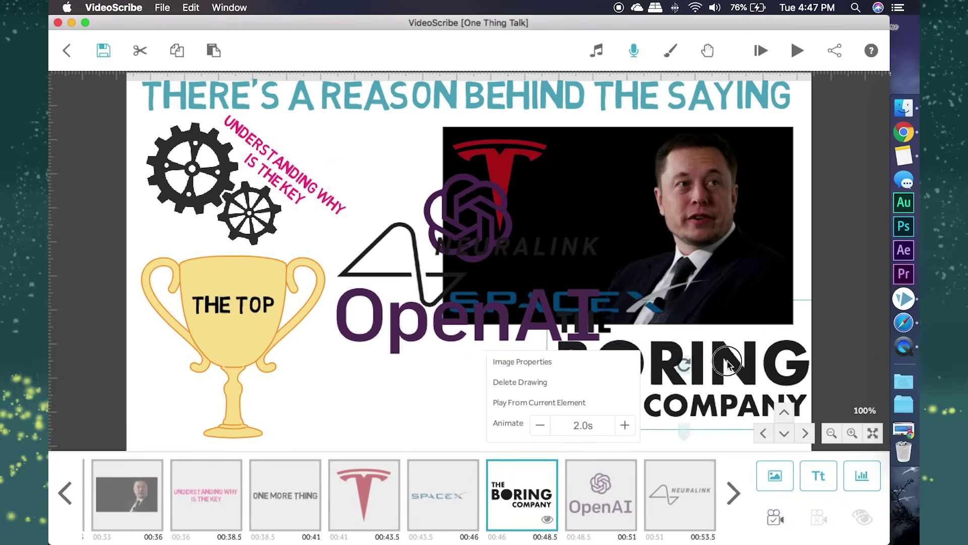
Arrange the company logos around the Elon Musk picture, with Neuralink rotated upright along its edge and OpenAI beside The Boring Company
{"action": "left_click", "coordinate": [464, 412]}
{"action": "left_click_drag", "start_coordinate": [454, 272], "coordinate": [398, 399]}
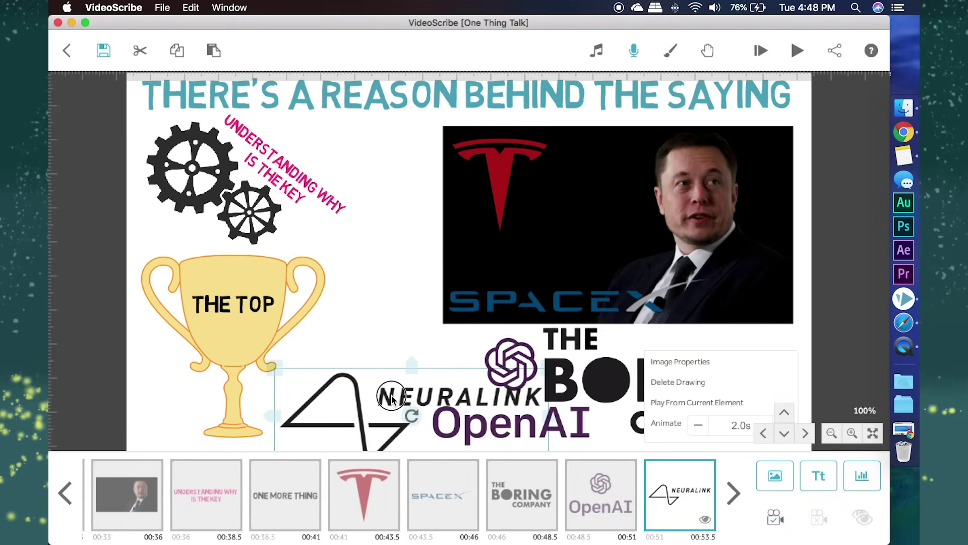
{"action": "left_click_drag", "start_coordinate": [398, 444], "coordinate": [437, 303]}
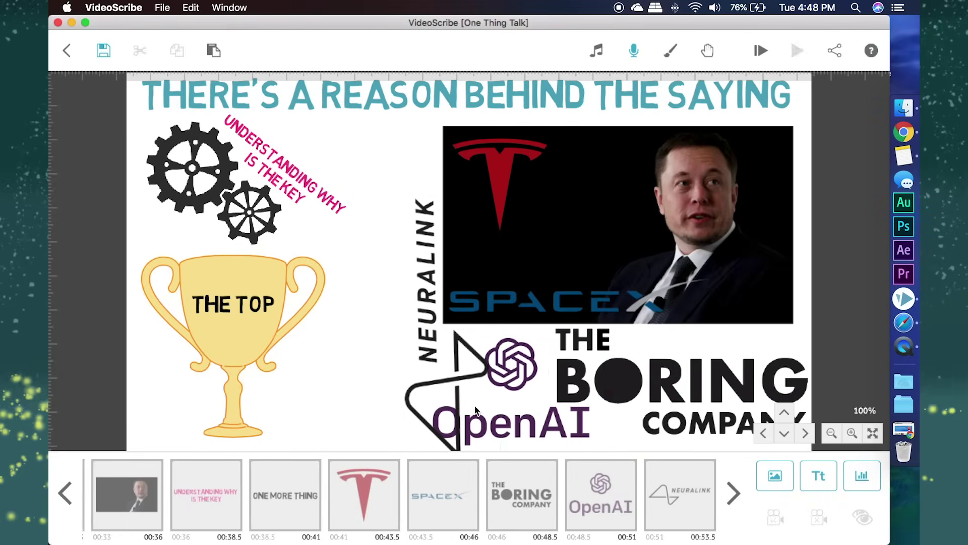
{"action": "left_click_drag", "start_coordinate": [504, 418], "coordinate": [515, 418]}
{"action": "left_click", "coordinate": [442, 322]}
{"action": "left_click_drag", "start_coordinate": [442, 322], "coordinate": [449, 324]}
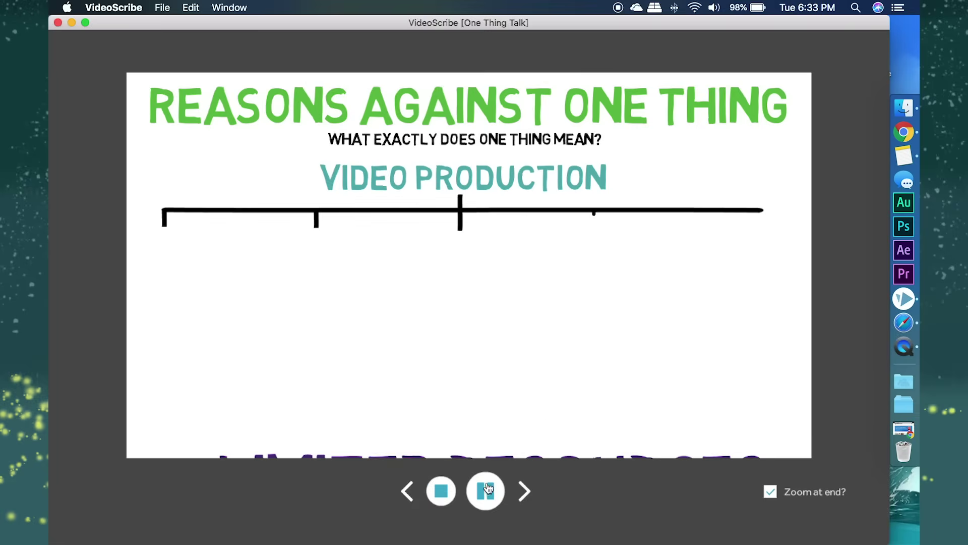
Search the image library for "paper", add the stacked documents under the second Video Production branch, and start adding another image
{"action": "left_click", "coordinate": [775, 476]}
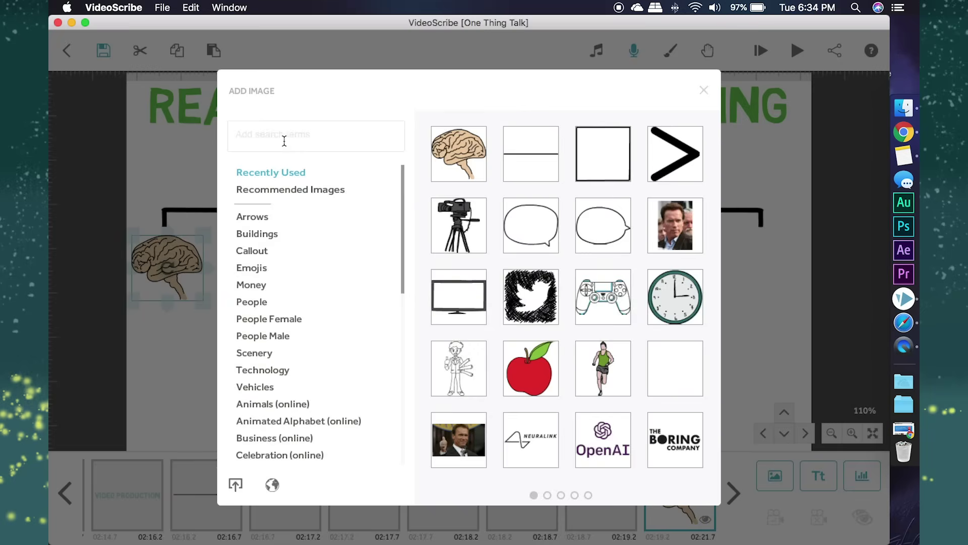
{"action": "type", "text": "paper"}
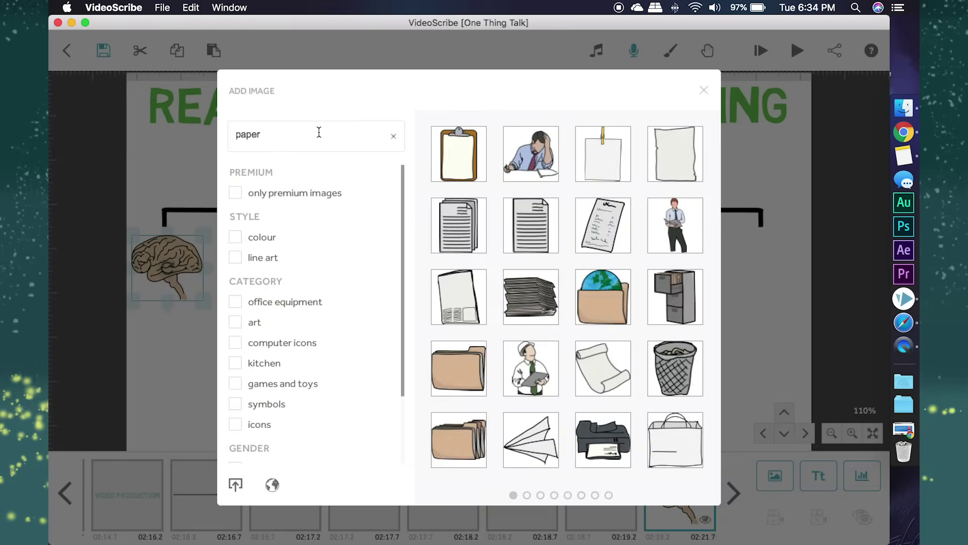
{"action": "left_click", "coordinate": [459, 226]}
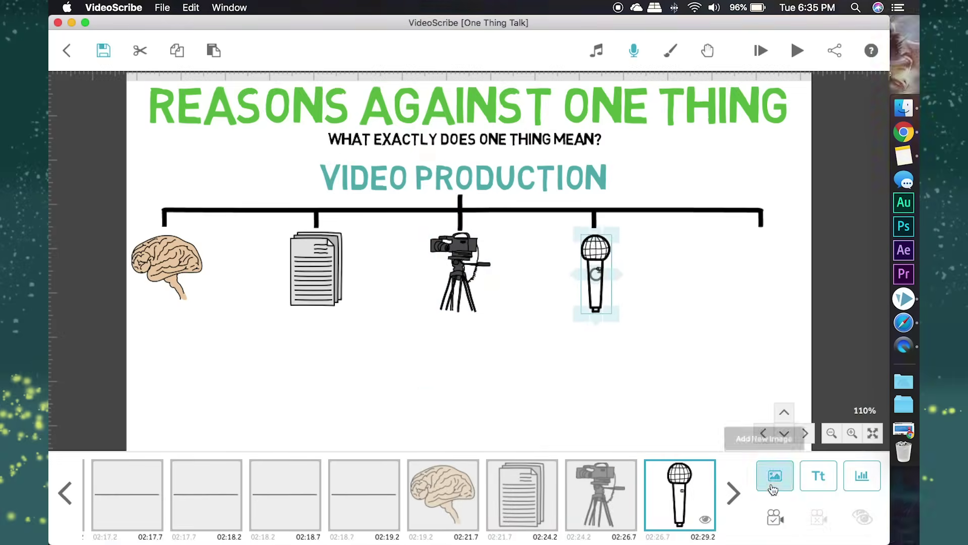
{"action": "left_click", "coordinate": [773, 487]}
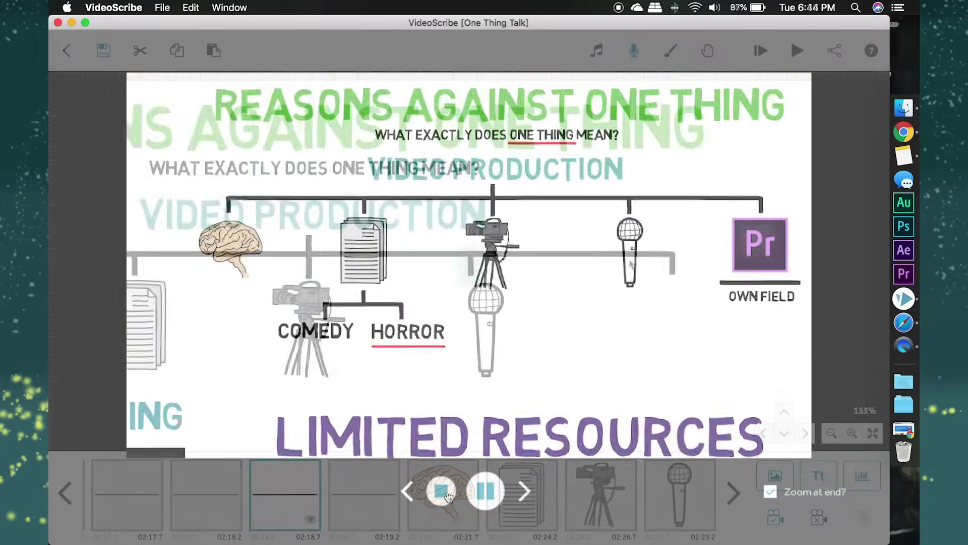
Stop the preview and add the text "Good at Only One?" in the Basic font, coloured purple
{"action": "left_click", "coordinate": [449, 497]}
{"action": "double_click", "coordinate": [555, 493]}
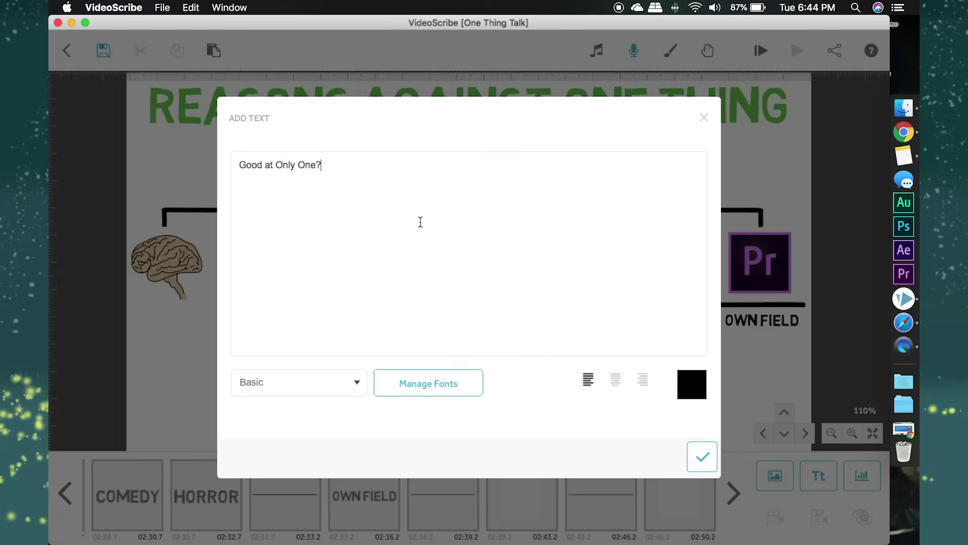
{"action": "left_click", "coordinate": [691, 384]}
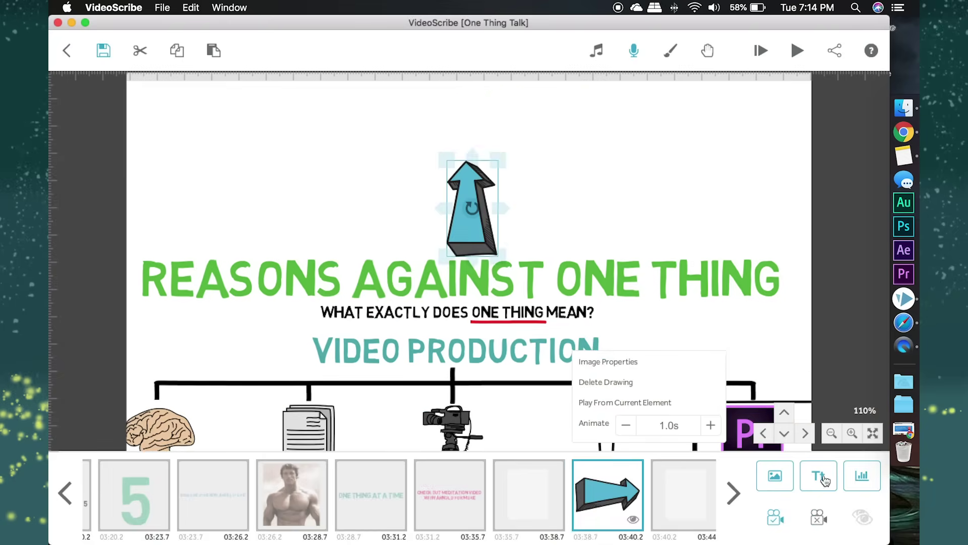
Add the text "Same Thing Over & Over Again" above the blue arrow and open its properties for editing
{"action": "left_click", "coordinate": [818, 476]}
{"action": "type", "text": "Same Thing Tra"}
{"action": "type", "text": " Over & Over Again"}
{"action": "left_click", "coordinate": [702, 457]}
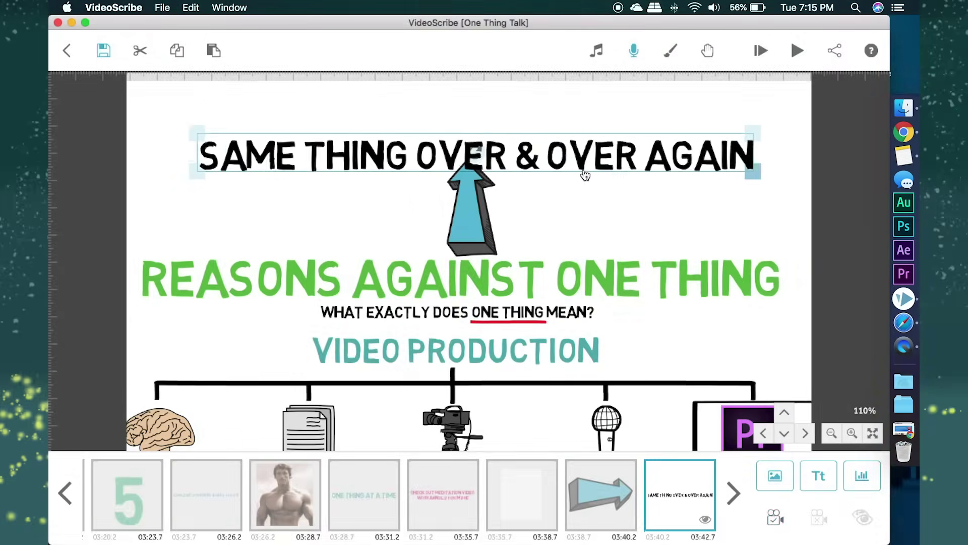
{"action": "double_click", "coordinate": [584, 170]}
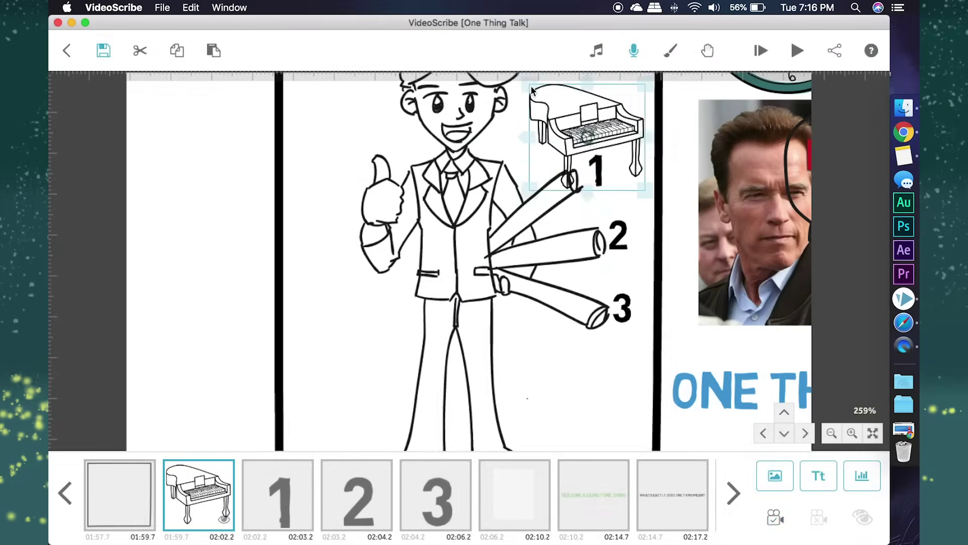
Open the image library to add another image beside the suited man's numbered arms
{"action": "left_click", "coordinate": [775, 477]}
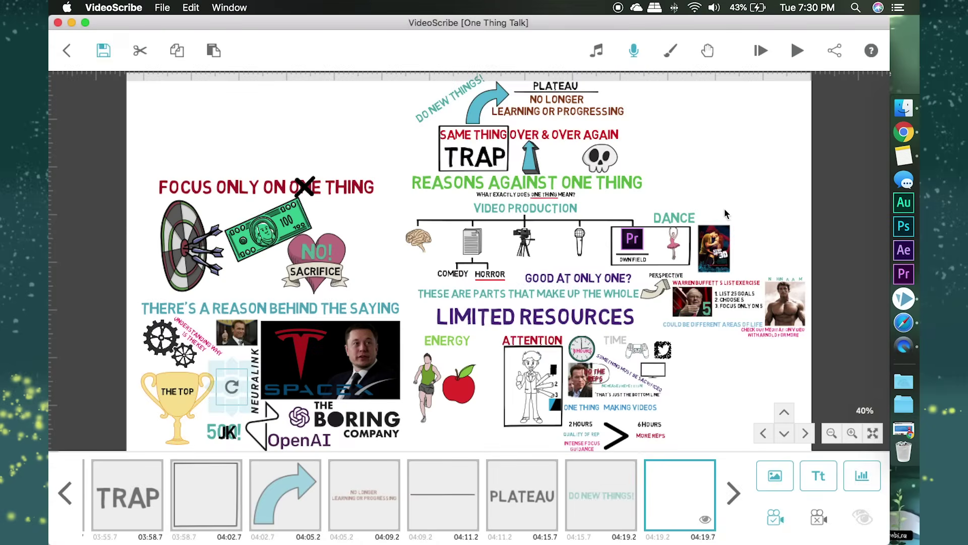
Set the last blank element's transition to 1.5 seconds with its view framed on "Focus Only on One Thing"
{"action": "left_click", "coordinate": [693, 476]}
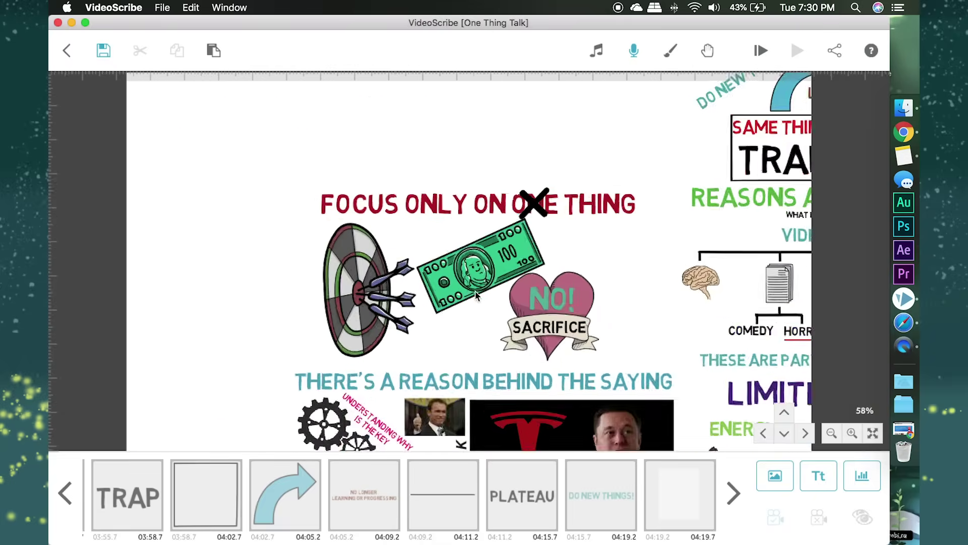
{"action": "left_click", "coordinate": [680, 362]}
{"action": "left_click", "coordinate": [676, 423]}
{"action": "left_click", "coordinate": [677, 424]}
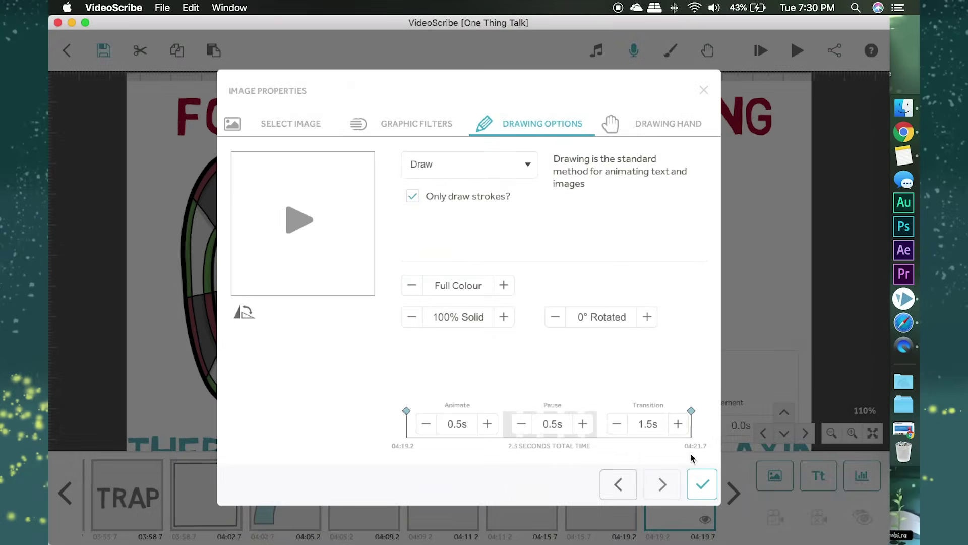
{"action": "left_click", "coordinate": [698, 482]}
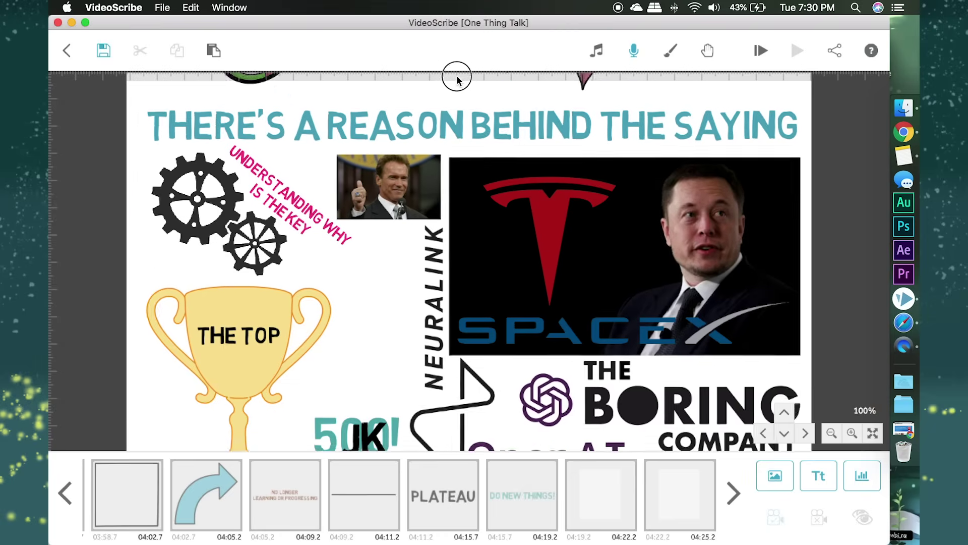
Preview the scribe from the "Do New Things!" text element
{"action": "left_click", "coordinate": [685, 498]}
{"action": "right_click", "coordinate": [523, 497]}
{"action": "left_click", "coordinate": [606, 400]}
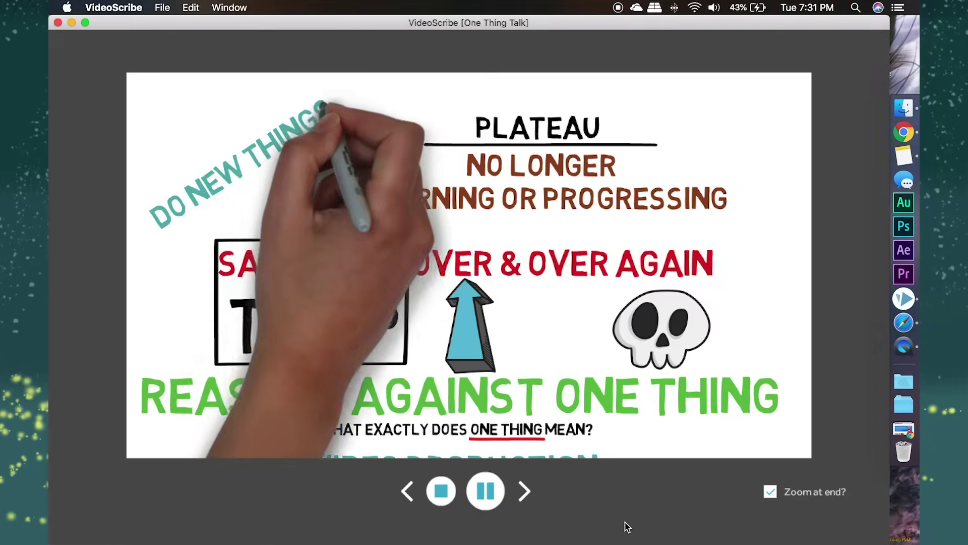
{"action": "key", "text": "Escape"}
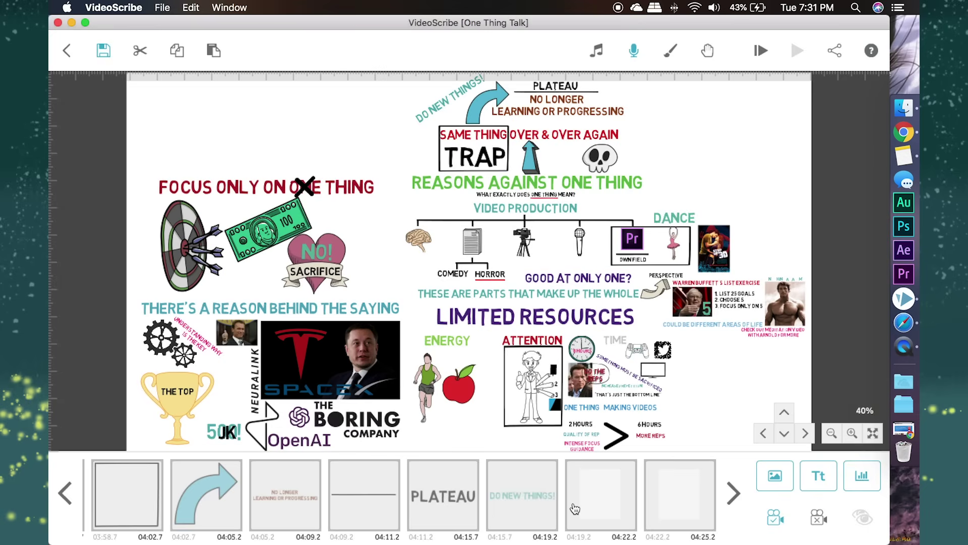
Apply the properties of the "Do New Things!" text and select the blank element that follows it
{"action": "left_click", "coordinate": [537, 361]}
{"action": "left_click", "coordinate": [701, 456]}
{"action": "left_click", "coordinate": [604, 477]}
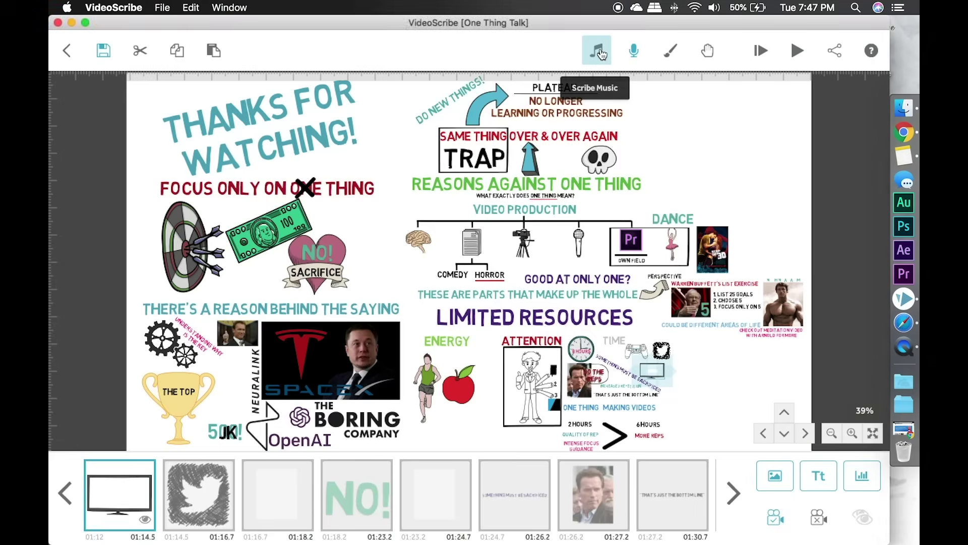
Open the scribe's background music settings
{"action": "left_click", "coordinate": [599, 51]}
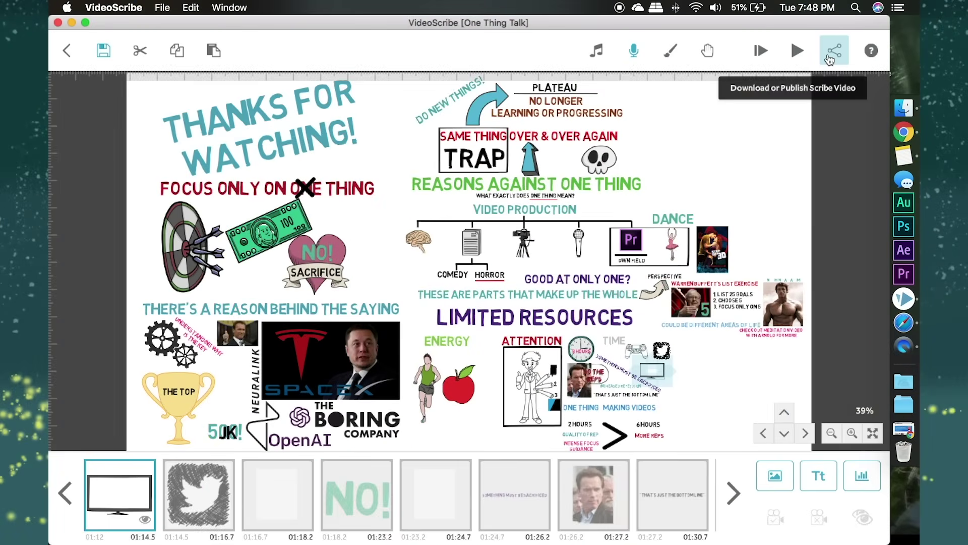
Render the scribe as a Quicktime MOV named One Thing Talk at 1080 (Full HD) and 25 fps, with the end zoom disabled
{"action": "left_click", "coordinate": [830, 53]}
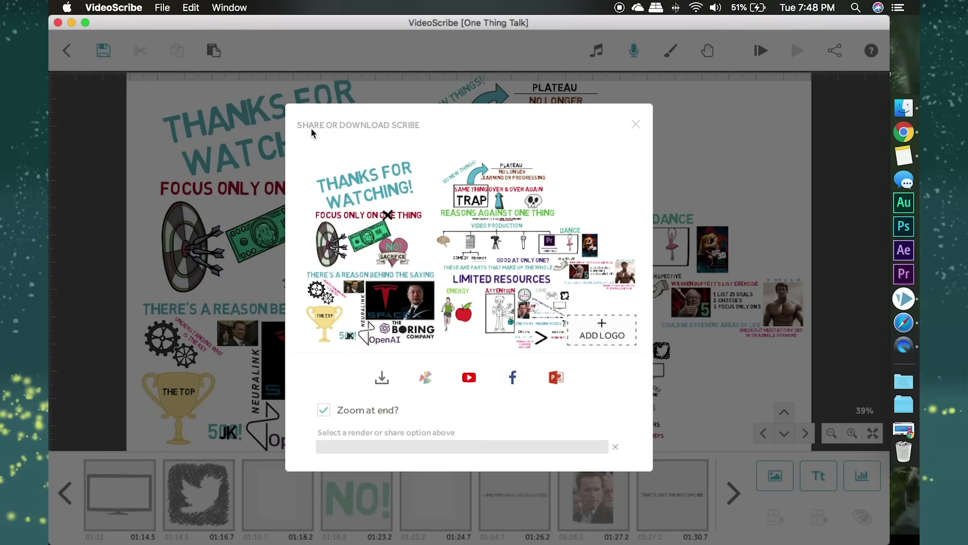
{"action": "left_click", "coordinate": [383, 377]}
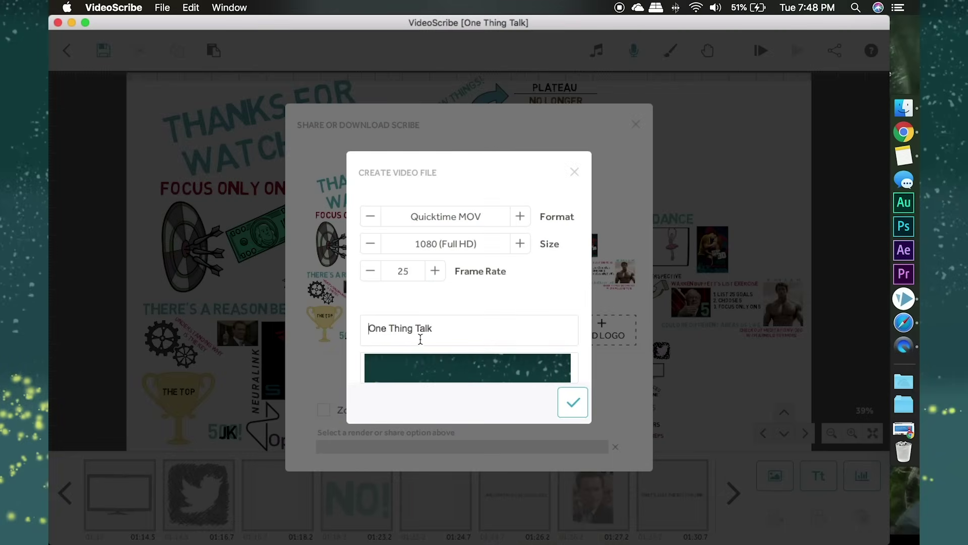
{"action": "left_click", "coordinate": [572, 402]}
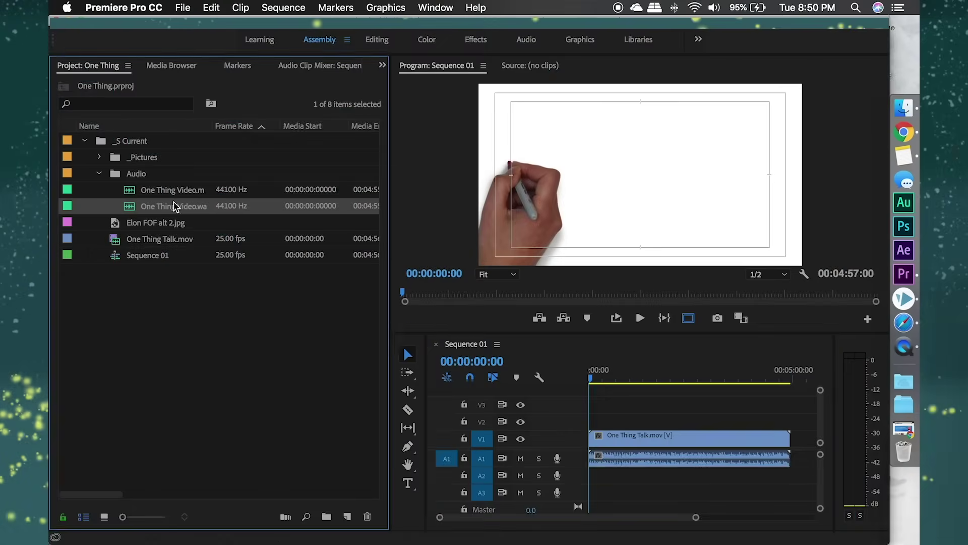
In Premiere Pro, place the One Thing Video.wav audio on track A2 and synchronize it with the One Thing Talk.mov clip
{"action": "left_click_drag", "start_coordinate": [175, 207], "coordinate": [635, 475]}
{"action": "right_click", "coordinate": [585, 474]}
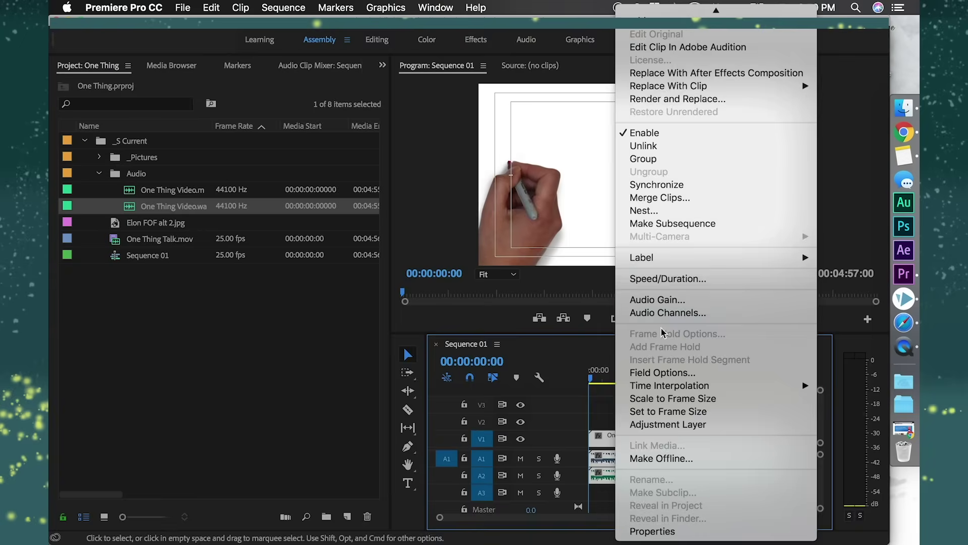
{"action": "left_click", "coordinate": [648, 186]}
{"action": "left_click", "coordinate": [558, 346]}
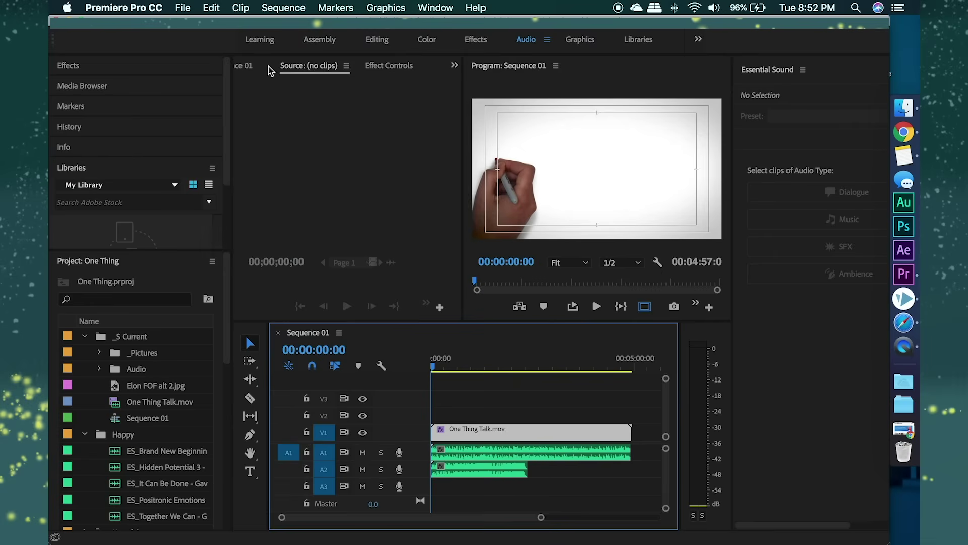
Show the Audio Track Mixer for Sequence 01 and play the sequence to check the track volumes
{"action": "left_click", "coordinate": [246, 65]}
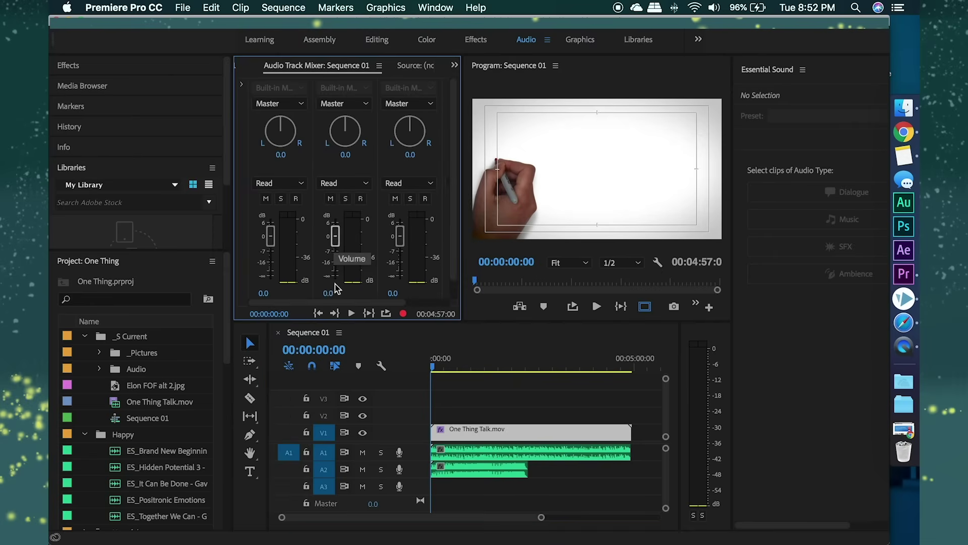
{"action": "key", "text": "space"}
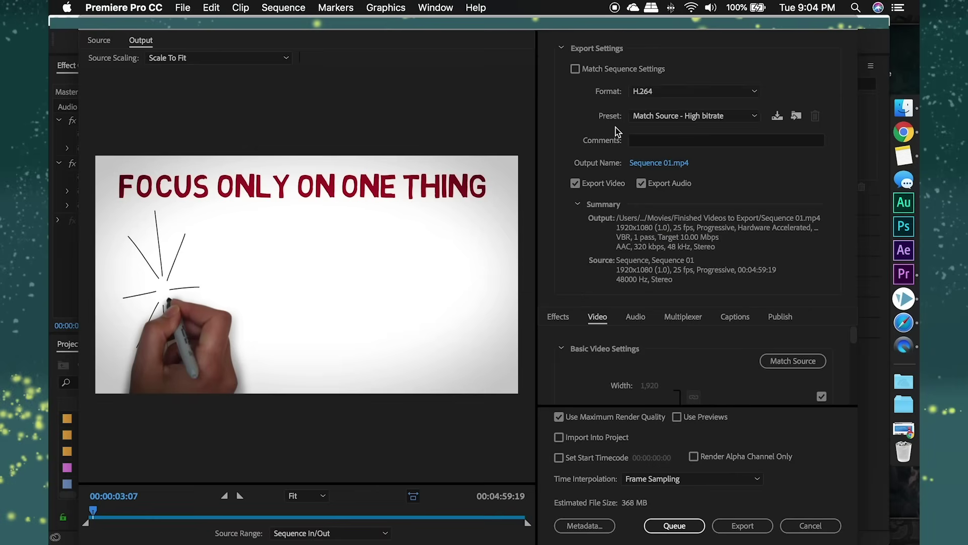
Export the sequence as H.264 video Why You Should NOT Focus Only on ONE THING.mp4 at 1920x1080, 25 fps, with a 16 Mbps target bitrate
{"action": "left_click", "coordinate": [696, 116]}
{"action": "left_click", "coordinate": [676, 484]}
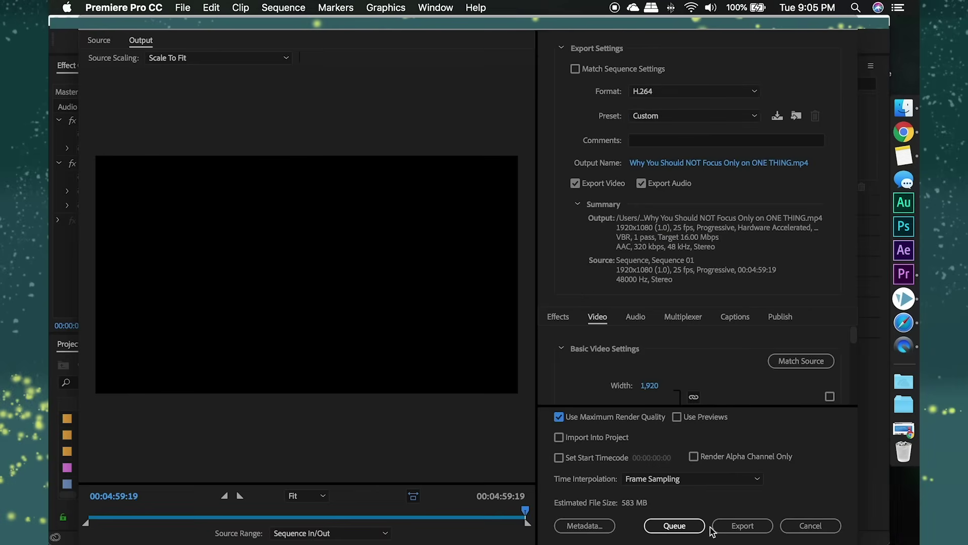
{"action": "left_click", "coordinate": [712, 526]}
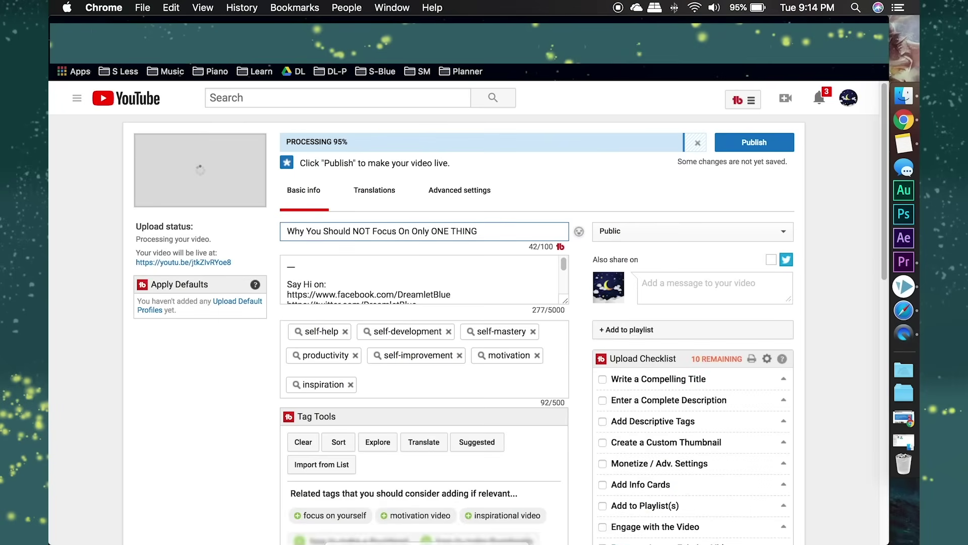
On the YouTube upload page in Chrome, begin the video description with "I've" on a new line above the existing links
{"action": "key", "text": "Tab"}
{"action": "key", "text": "Return"}
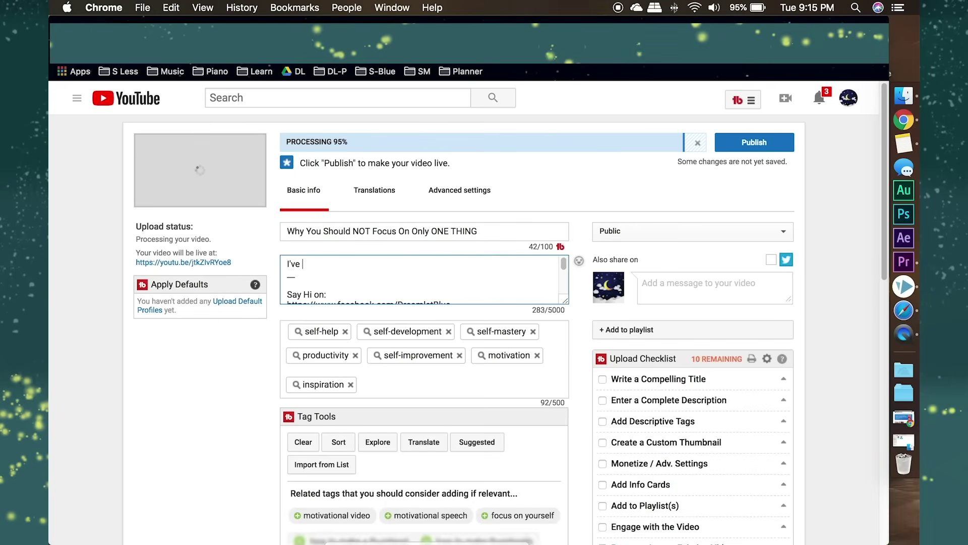